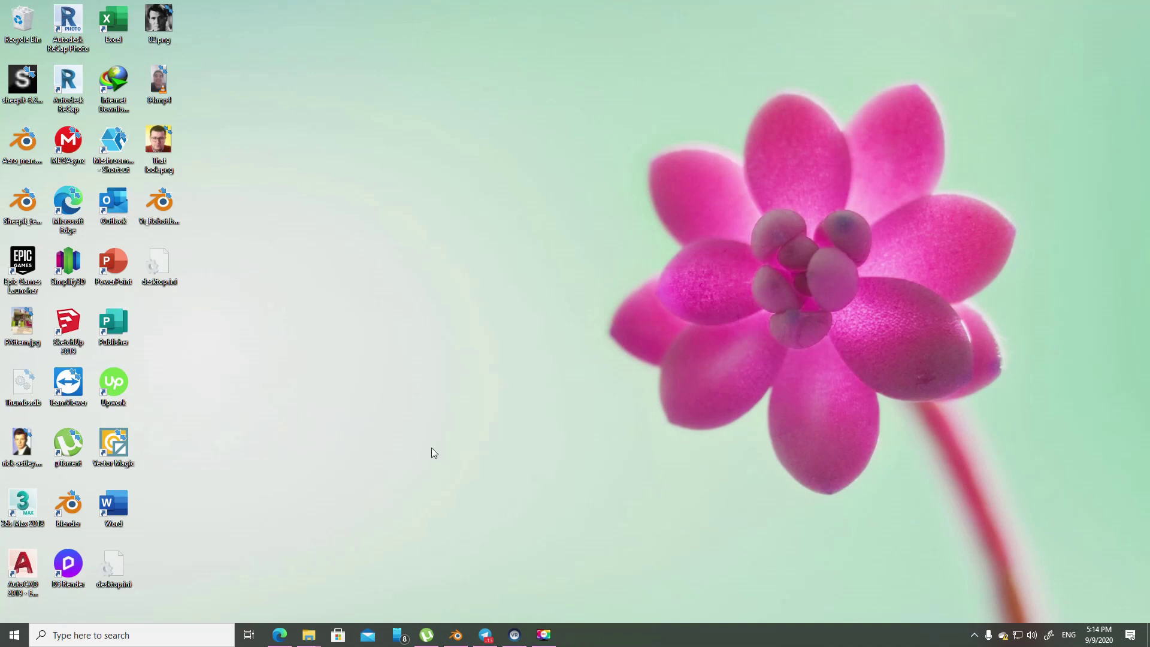
Launch Blender, check the SteamVR status window and minimize it
left_click(15, 635)
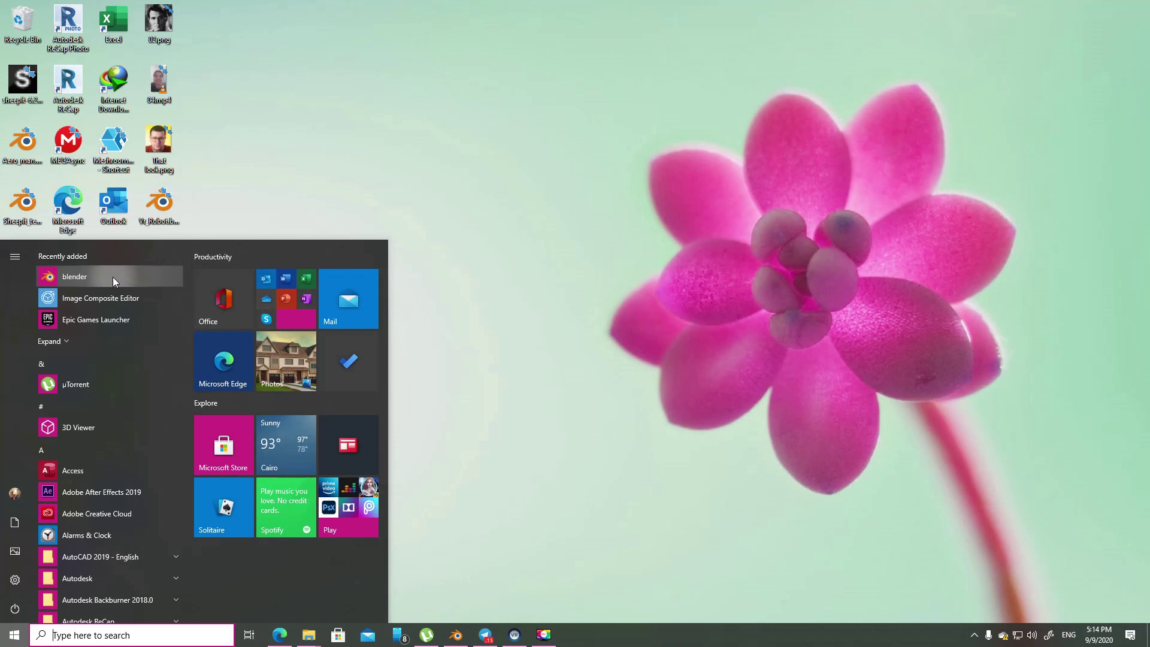
left_click(113, 277)
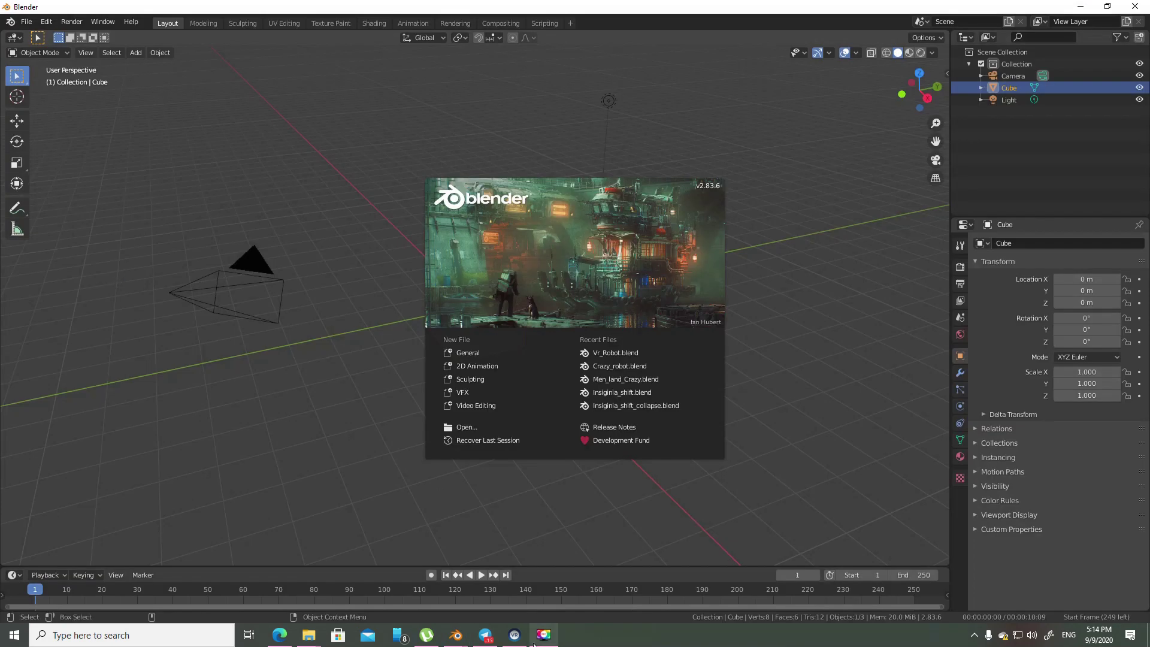
left_click(515, 638)
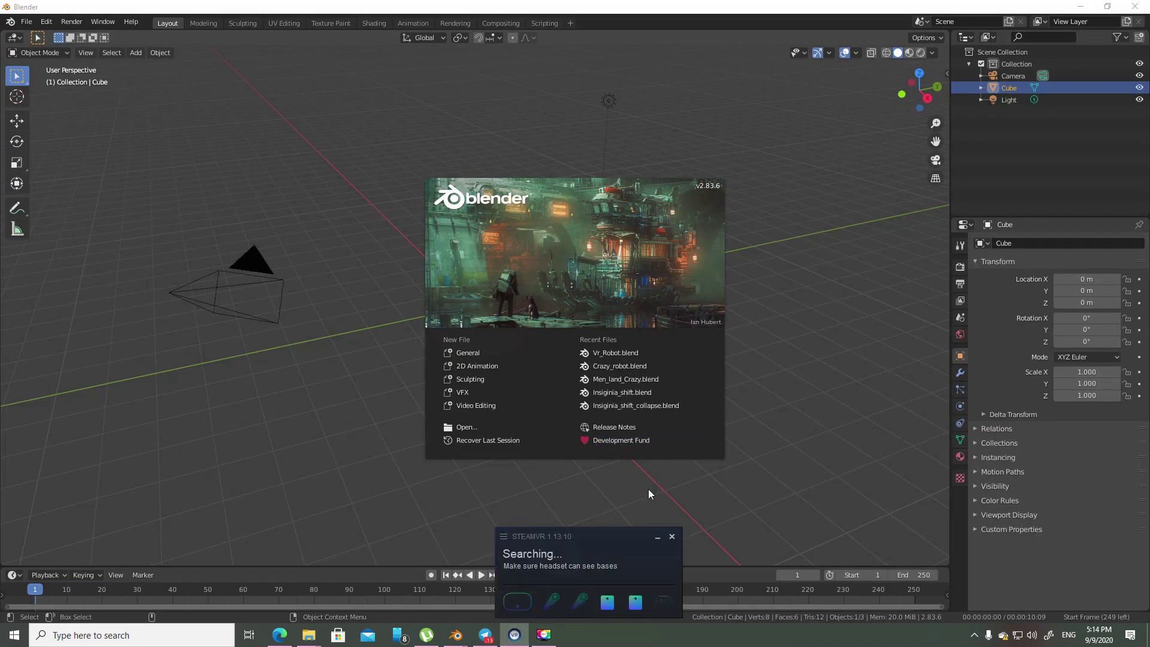
left_click(657, 536)
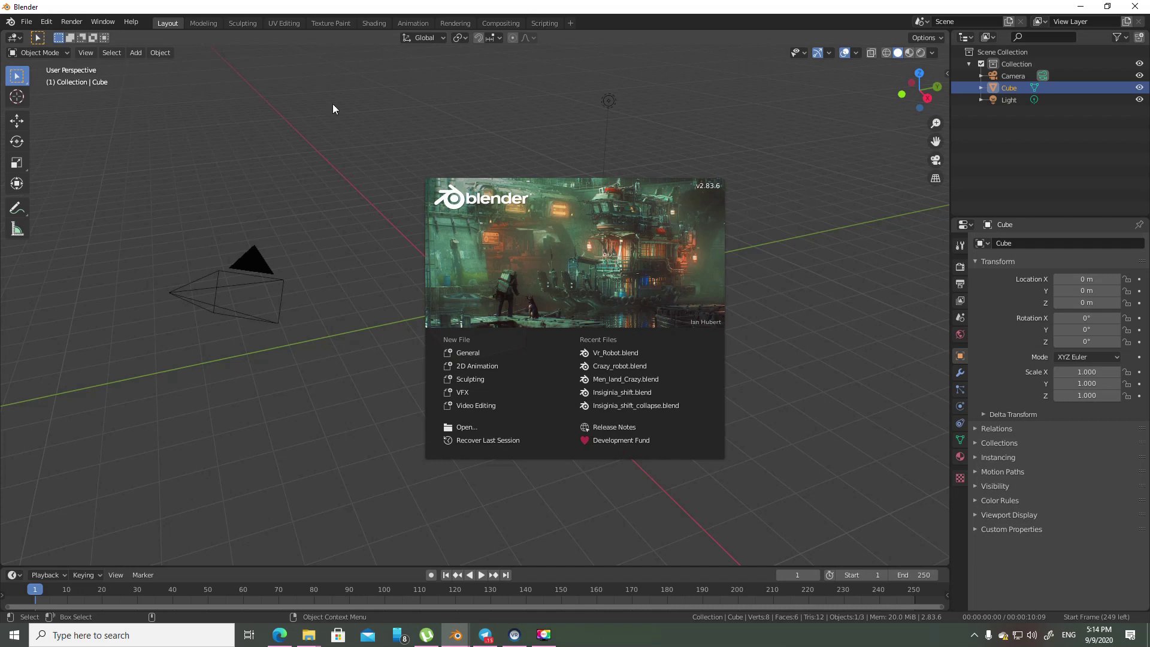
Open the recent file Vr_Robot.blend and move the animation to frame 0
left_click(28, 22)
left_click(30, 22)
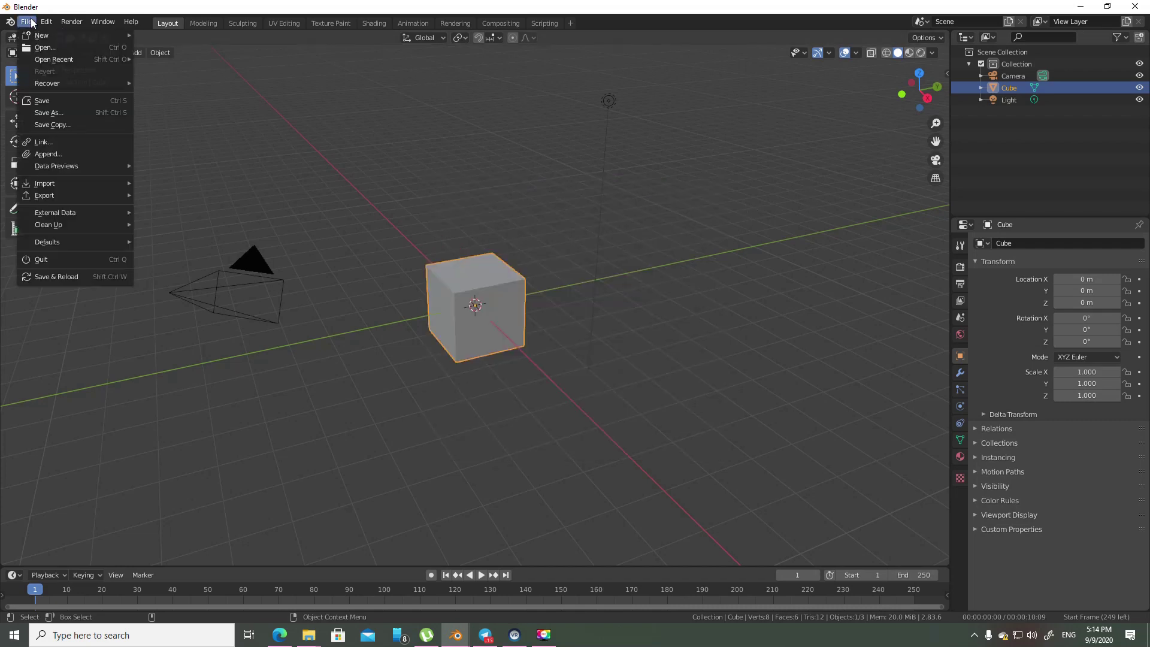
mouse_move(106, 84)
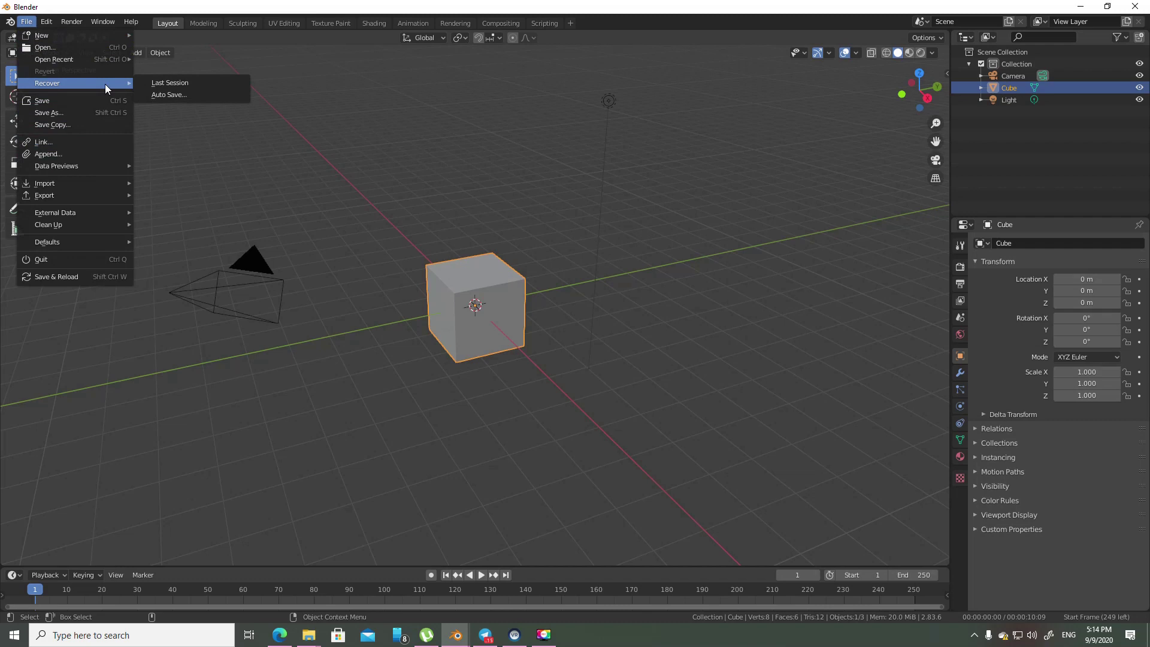
mouse_move(106, 58)
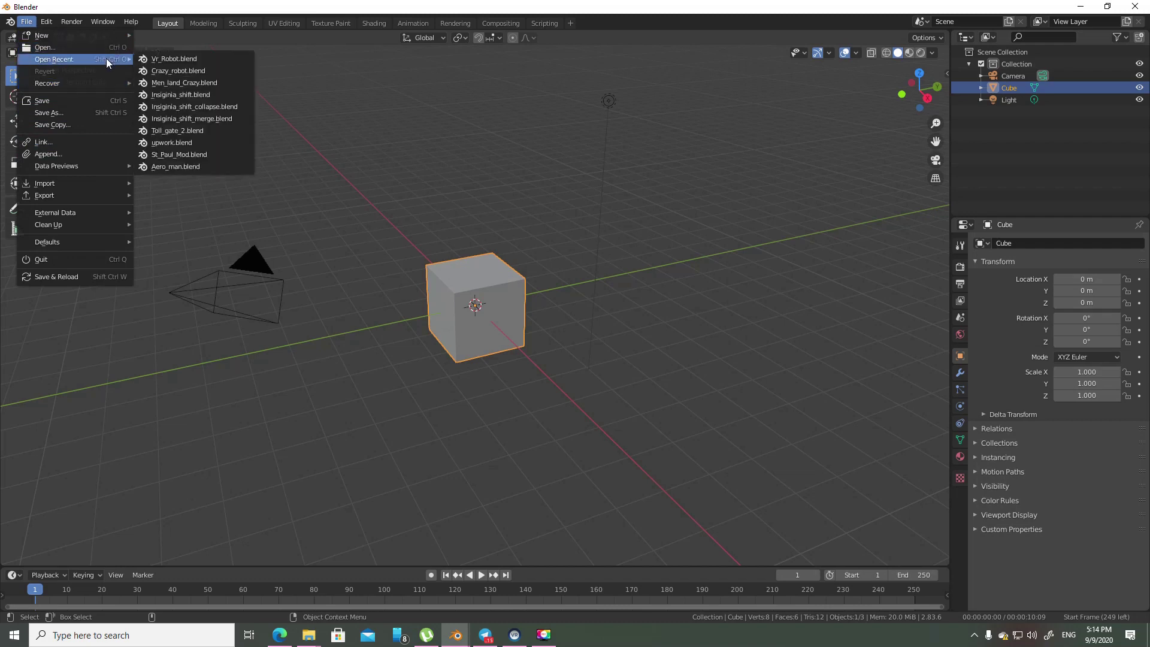
left_click(201, 59)
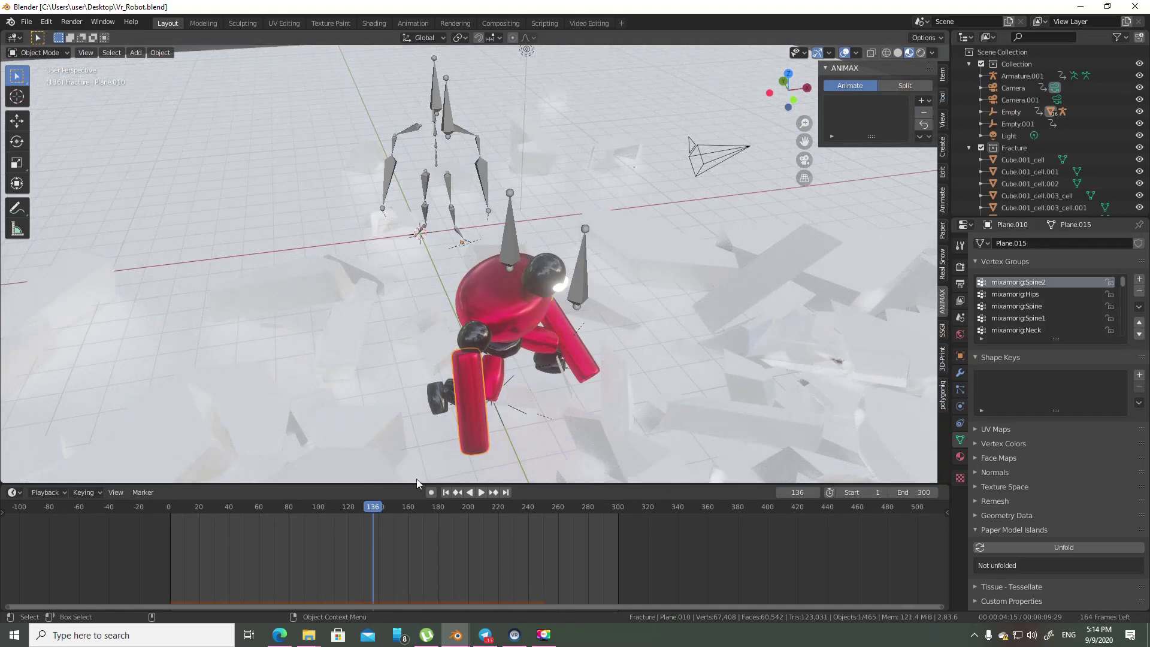
left_click_drag(371, 509, 169, 509)
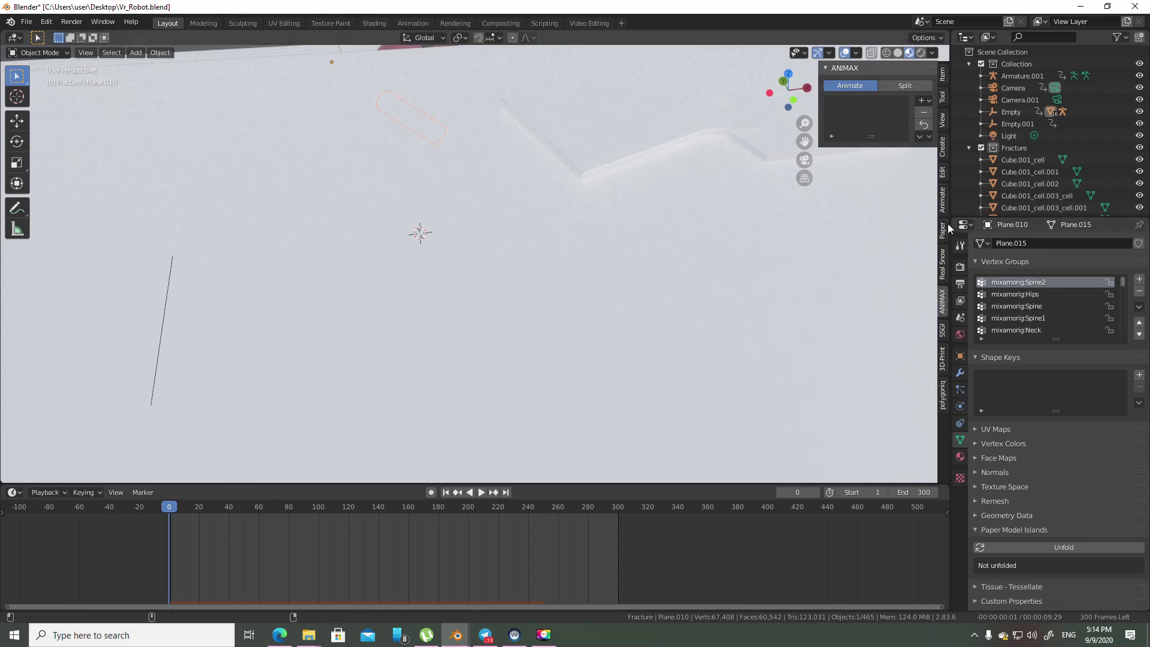
Find the VR Scene Inspection add-on in the preferences by searching for "vr" and enable it
left_click(47, 22)
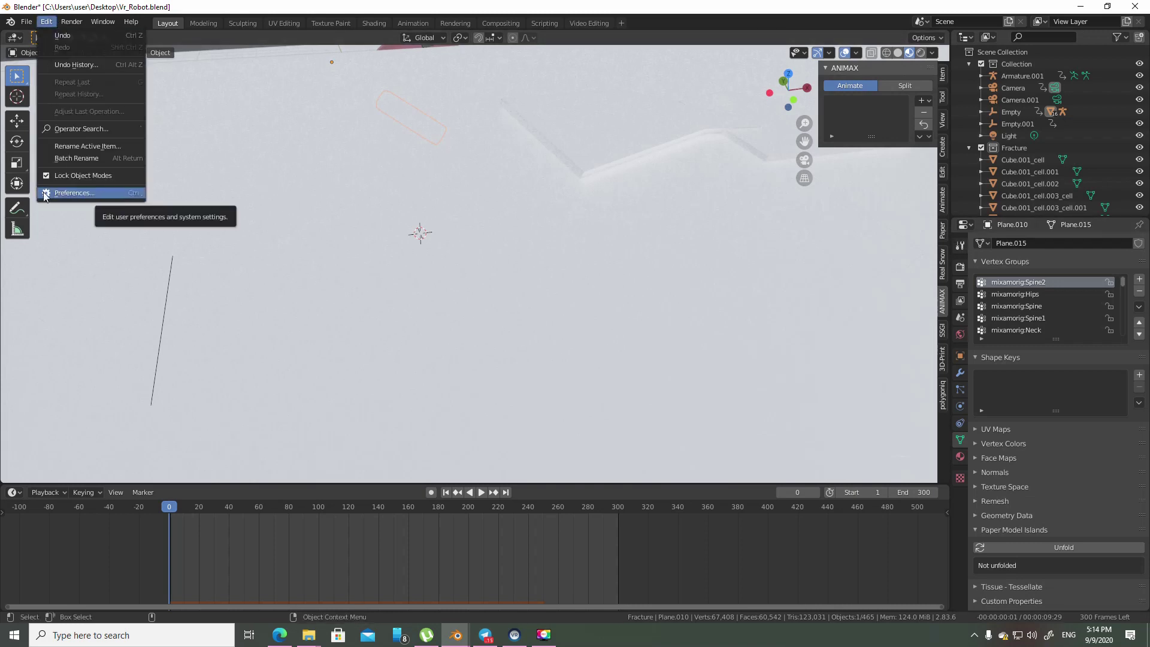
left_click(81, 192)
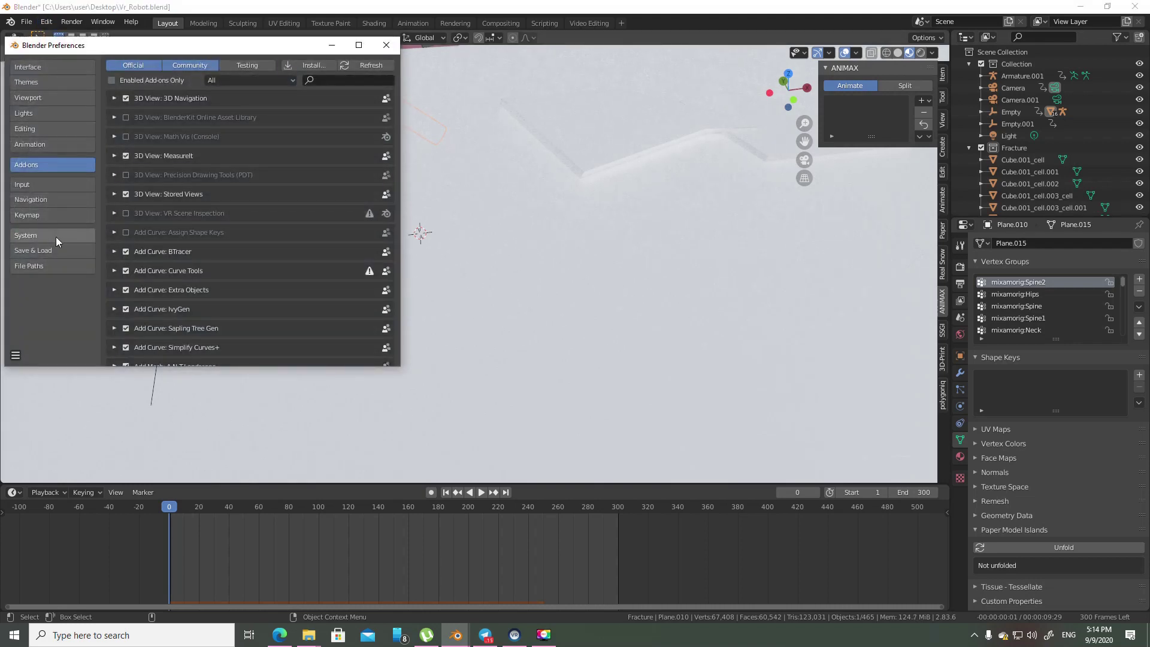
left_click(351, 82)
type("vr")
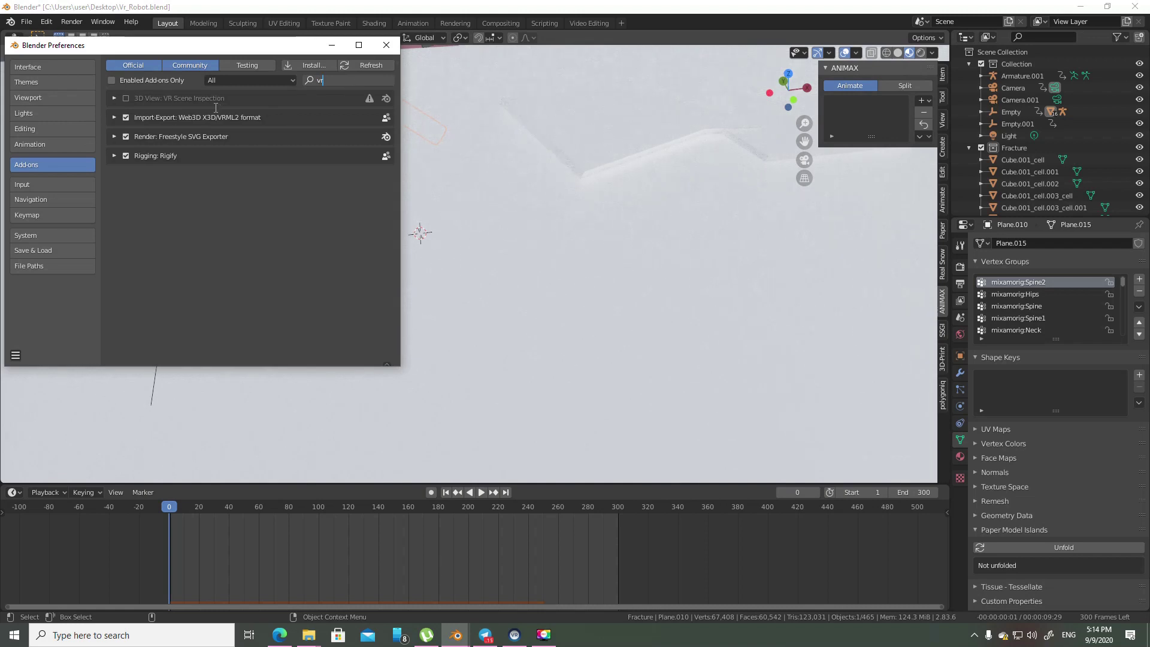
left_click(126, 101)
left_click(126, 101)
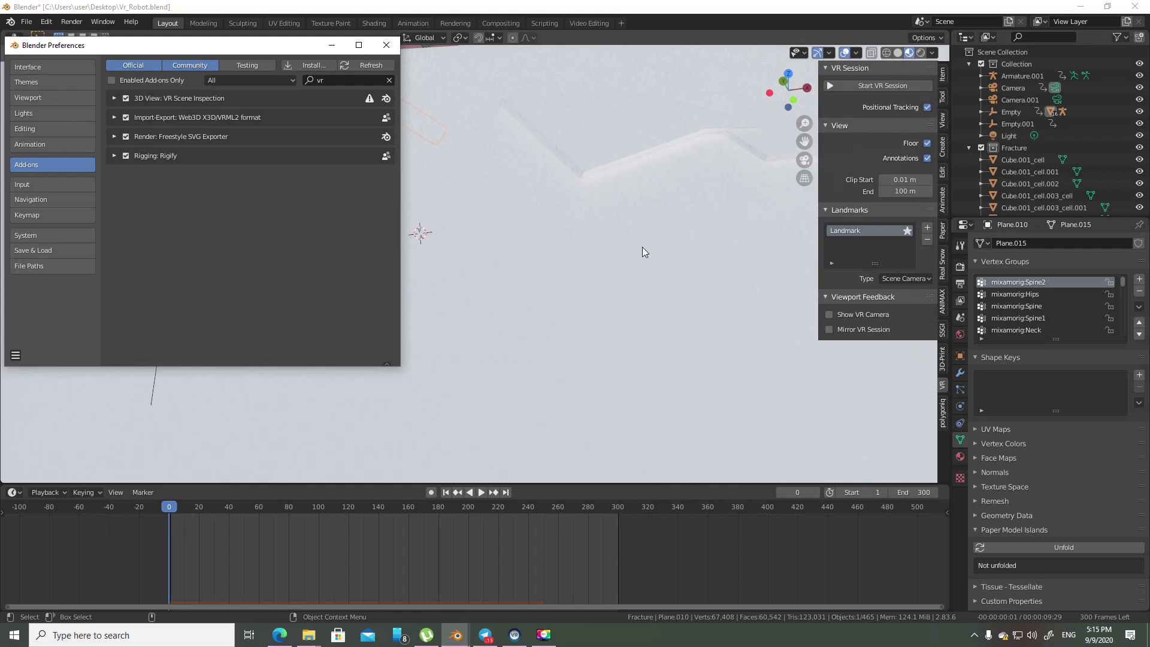
left_click(623, 299)
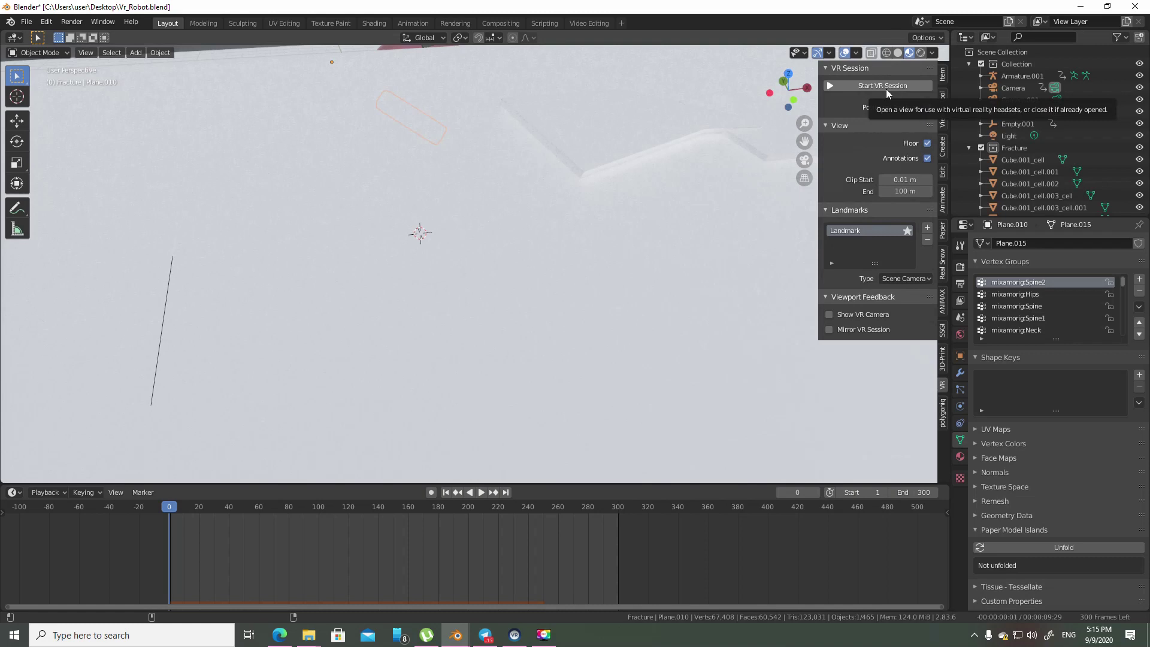
Start the VR session and play the animation
left_click(887, 89)
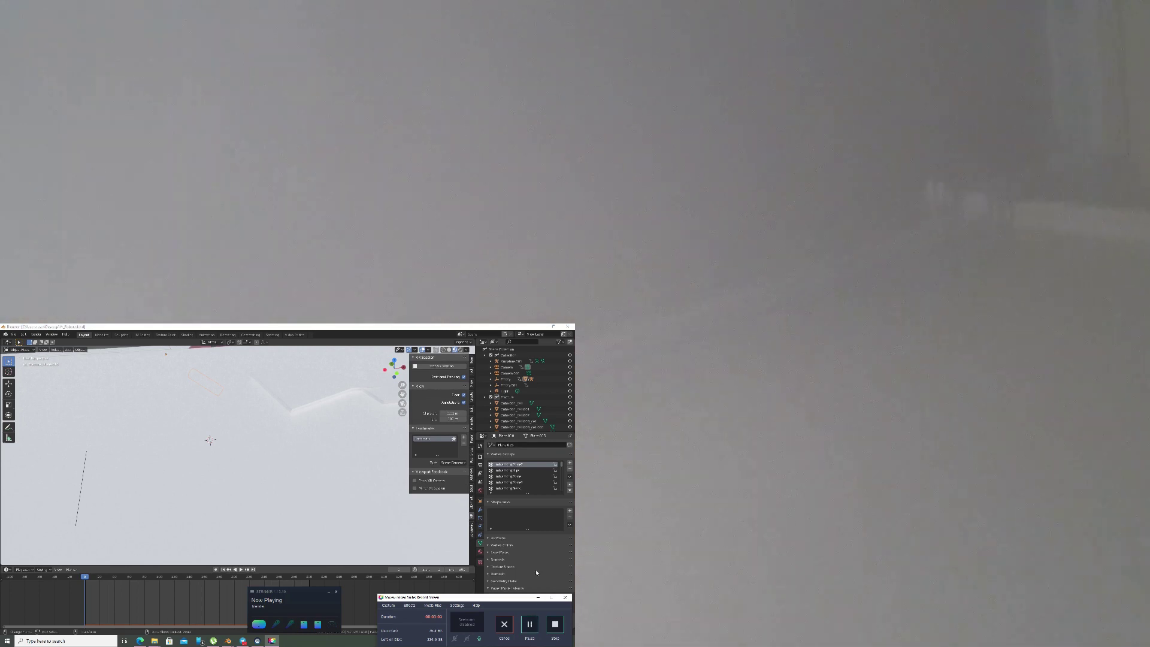
left_click(240, 570)
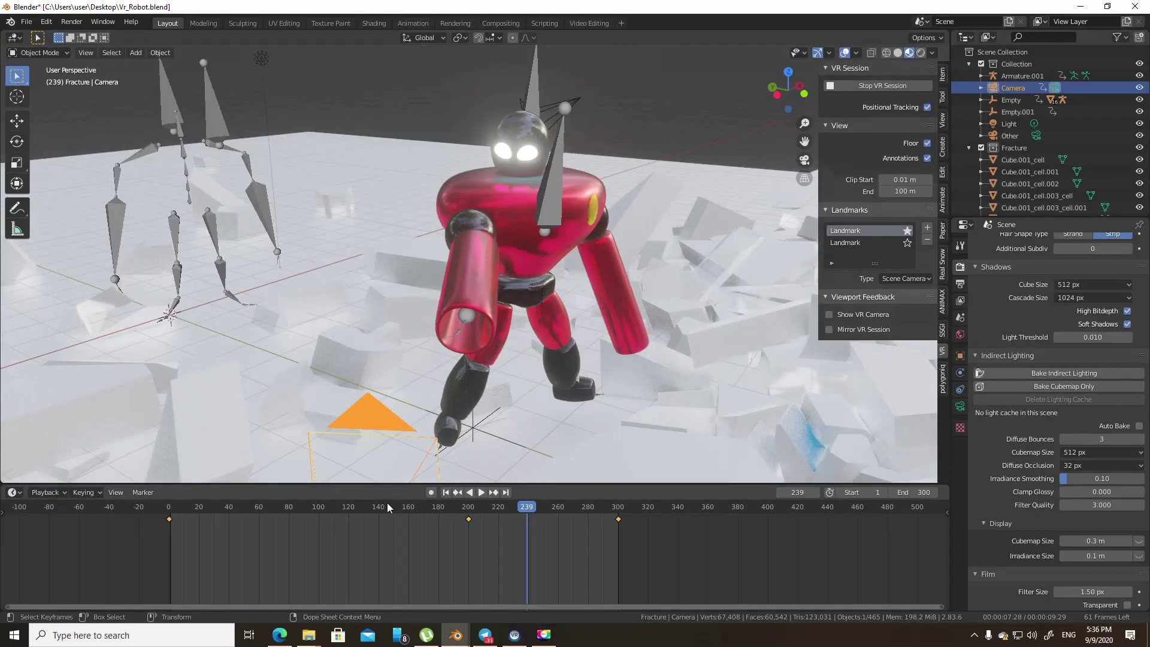
Switch the viewport to rendered shading and move the animation to frame 167
left_click_drag(387, 506, 196, 507)
key("space")
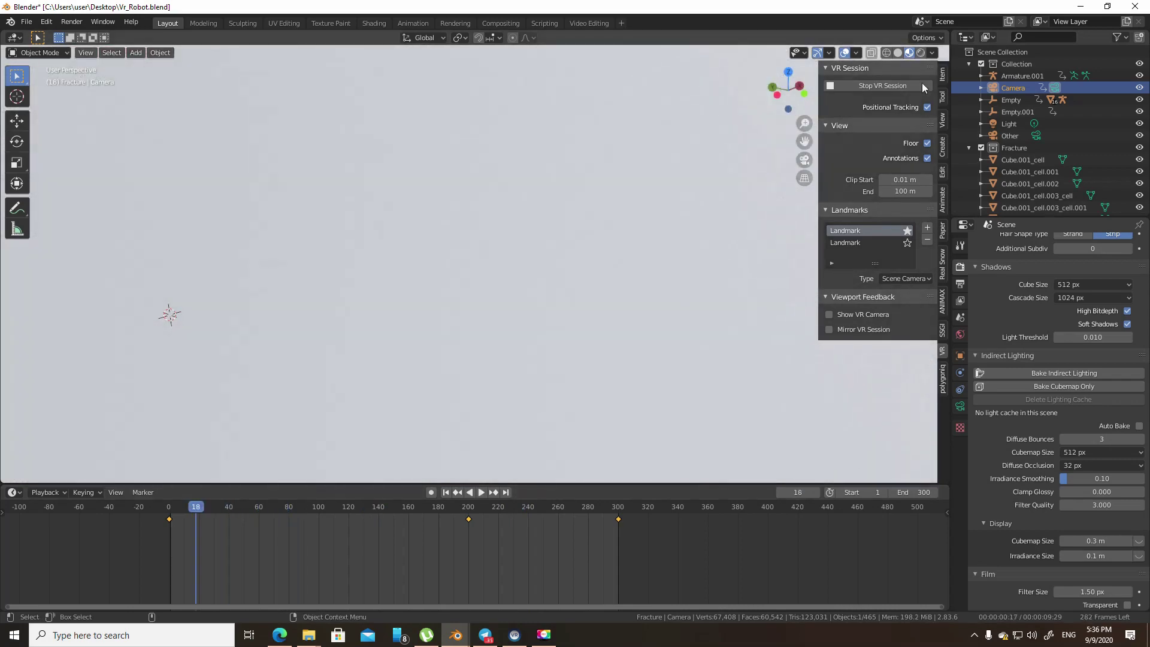
left_click(920, 52)
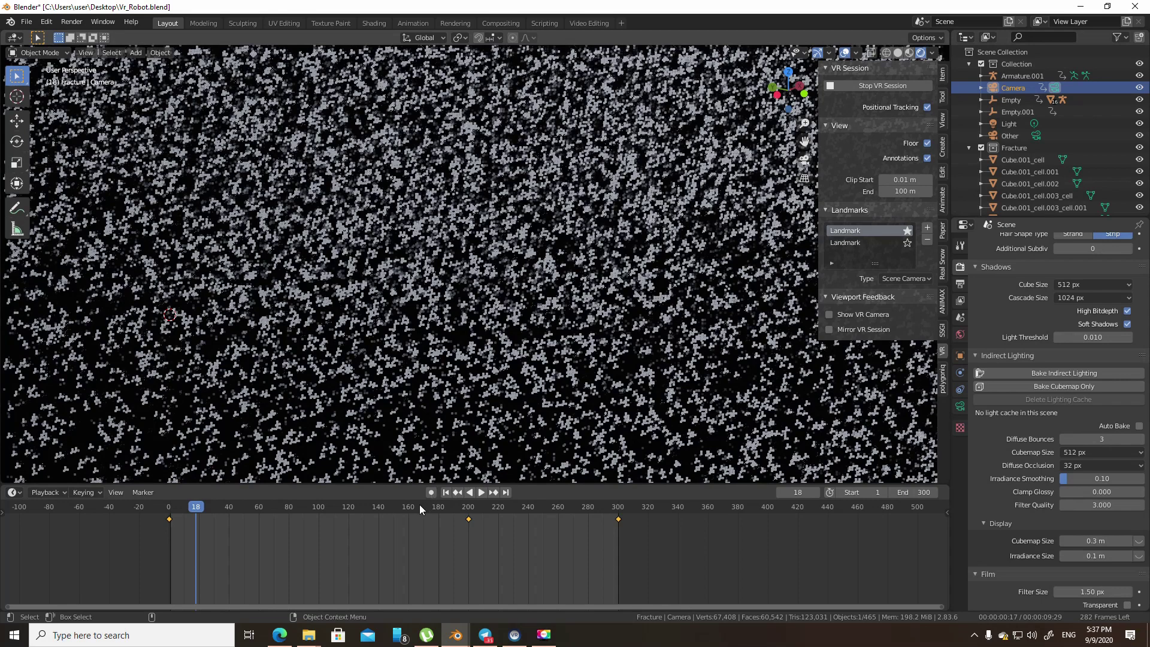
left_click(420, 506)
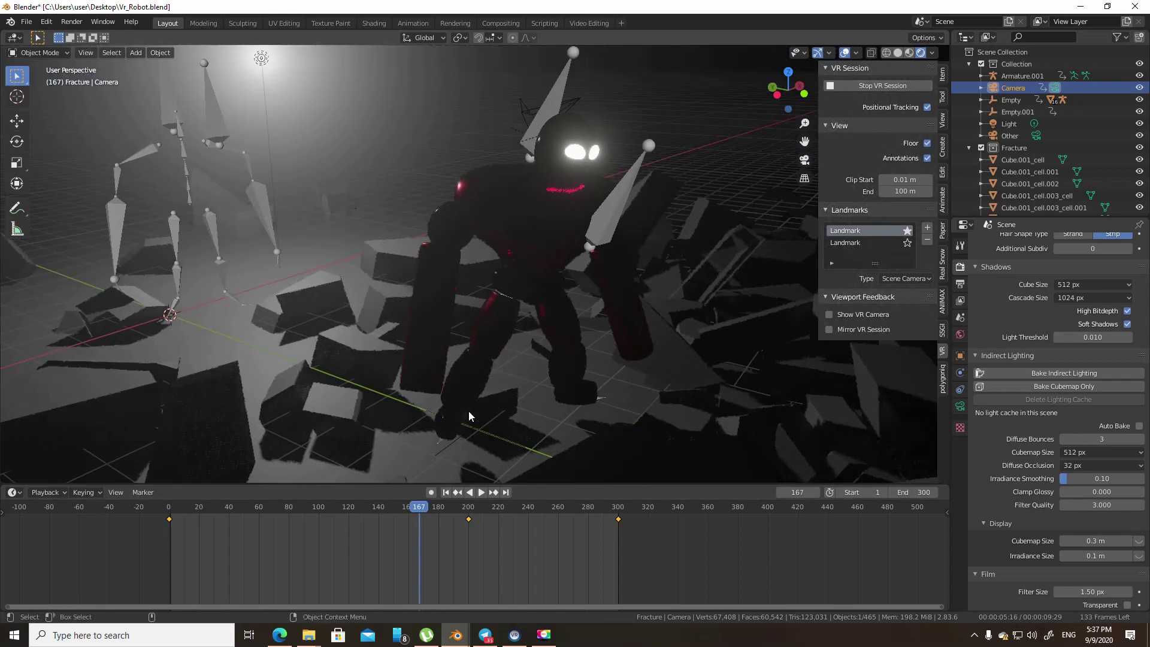
Mirror the VR session in the viewport
scroll(779, 294, "down", 3)
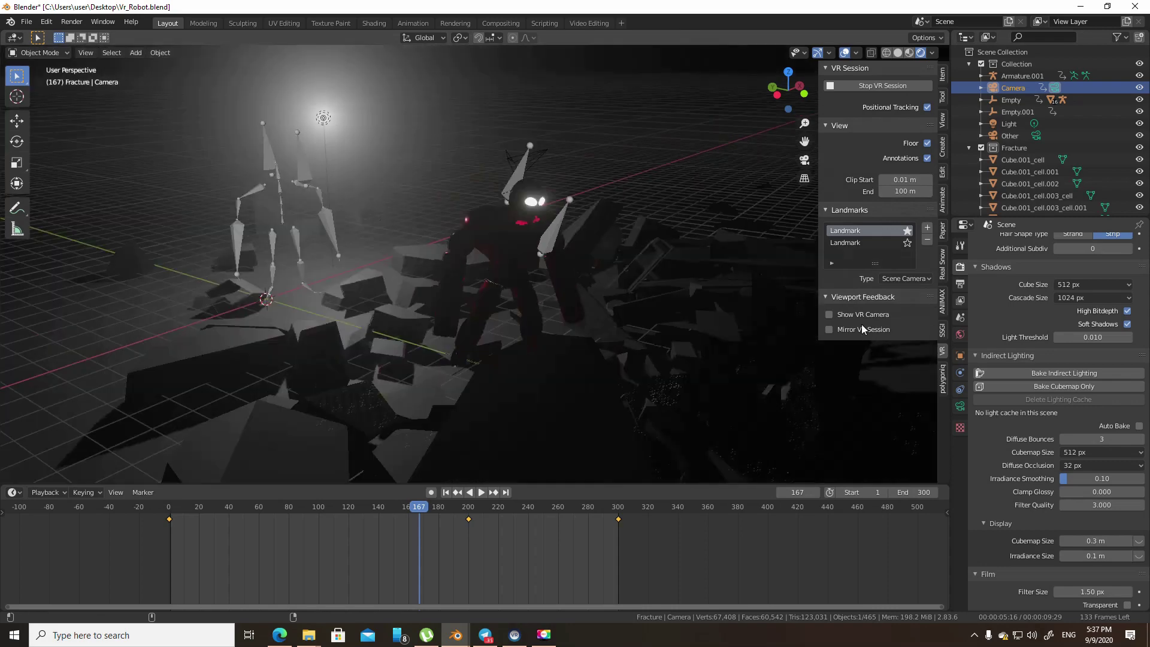
left_click(862, 328)
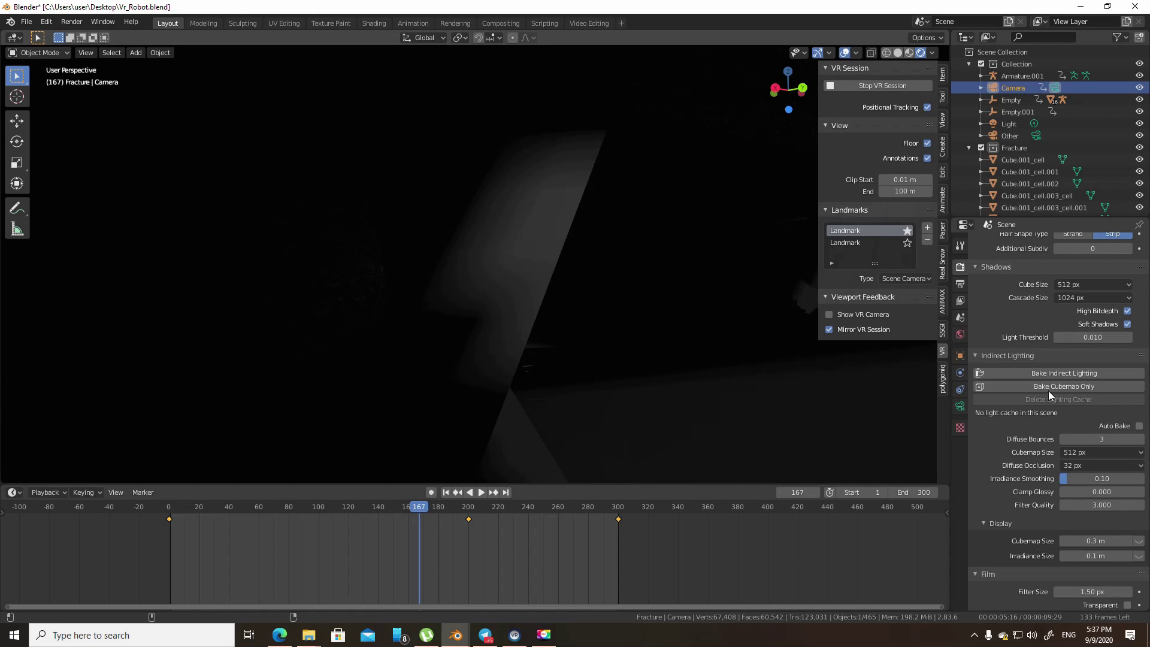
Set both the cube size and the cascade size of the render shadows to 64 px
left_click(1096, 285)
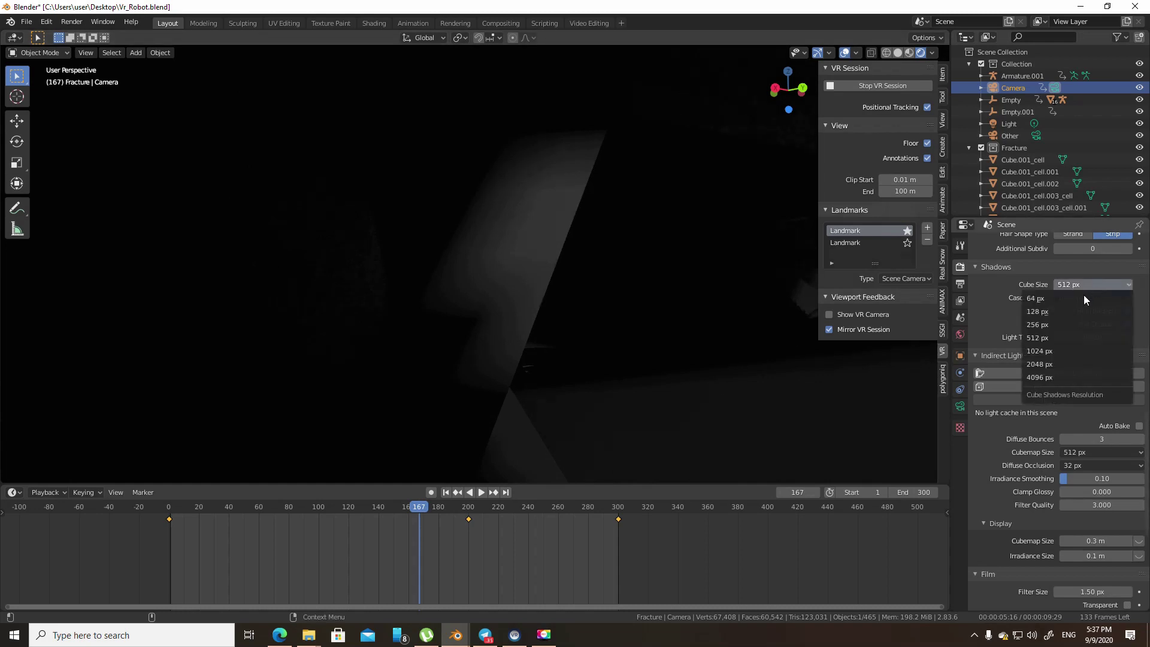
left_click(1083, 296)
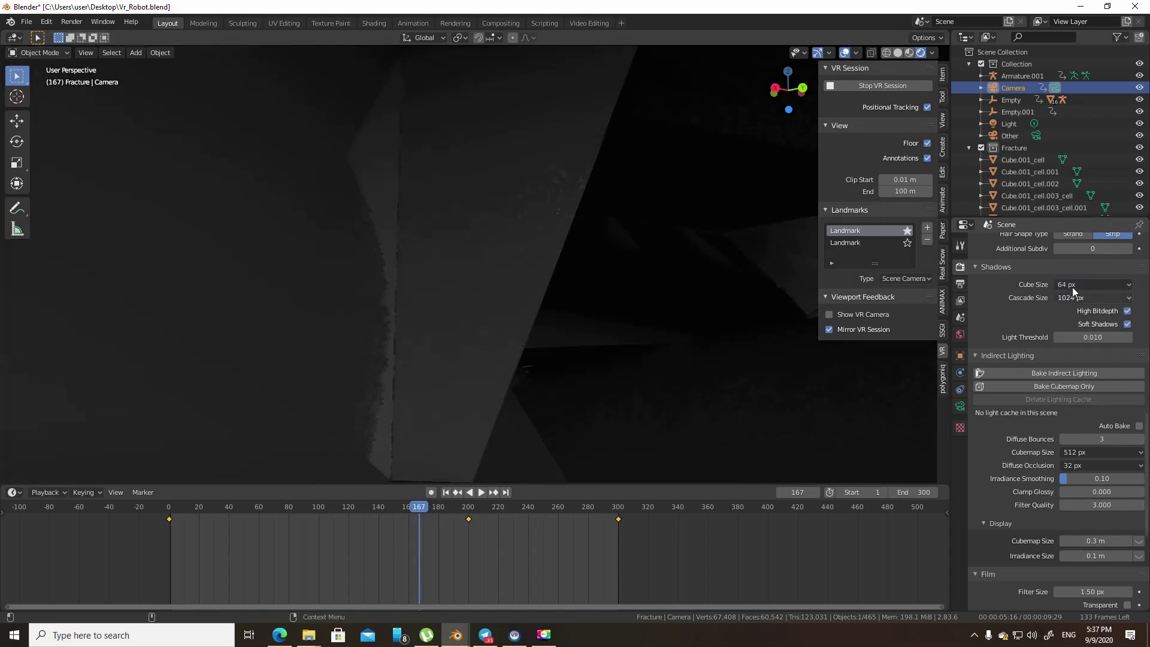
left_click(1100, 298)
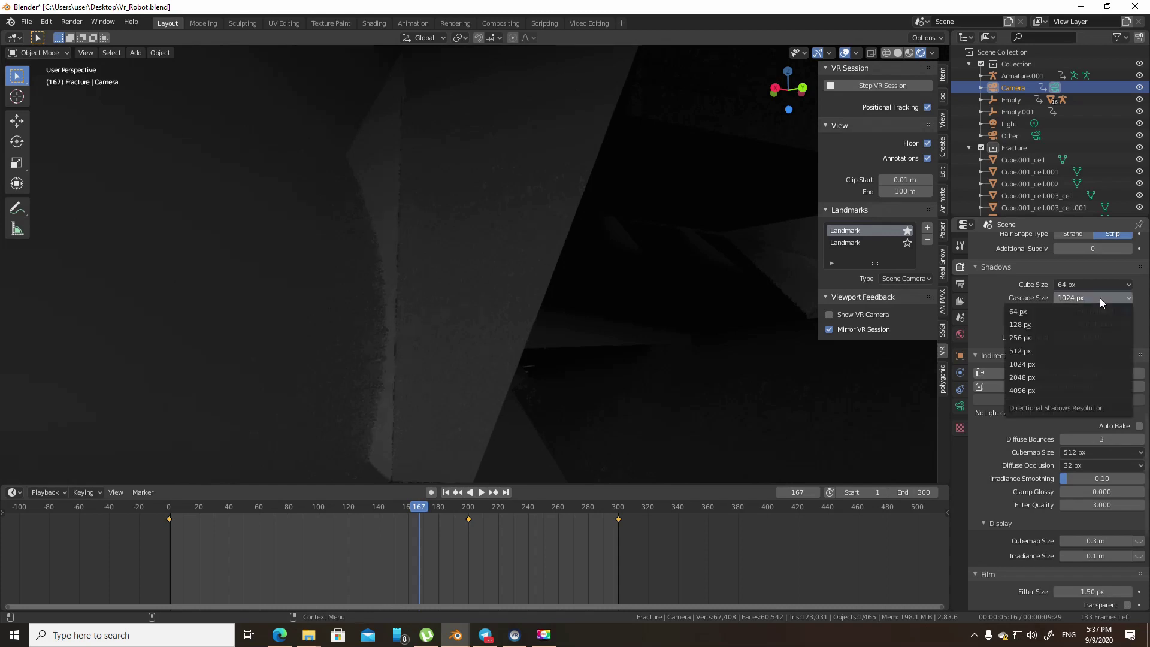
left_click(1058, 312)
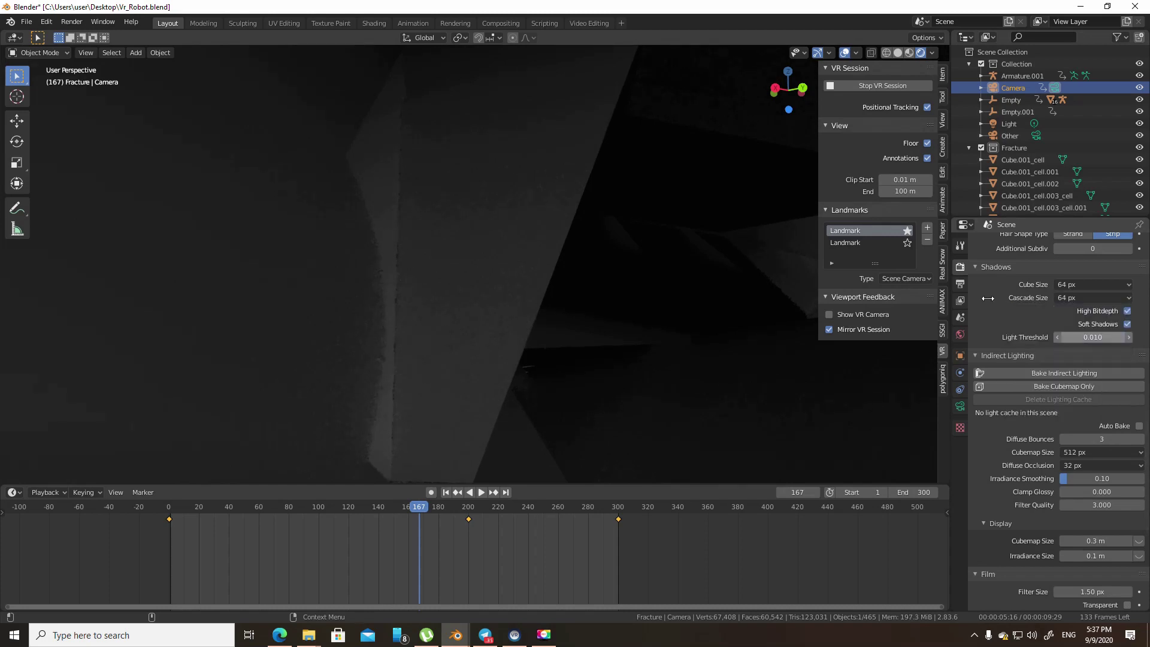
Switch the viewport shading to Material Preview
scroll(1035, 312, "up", 1)
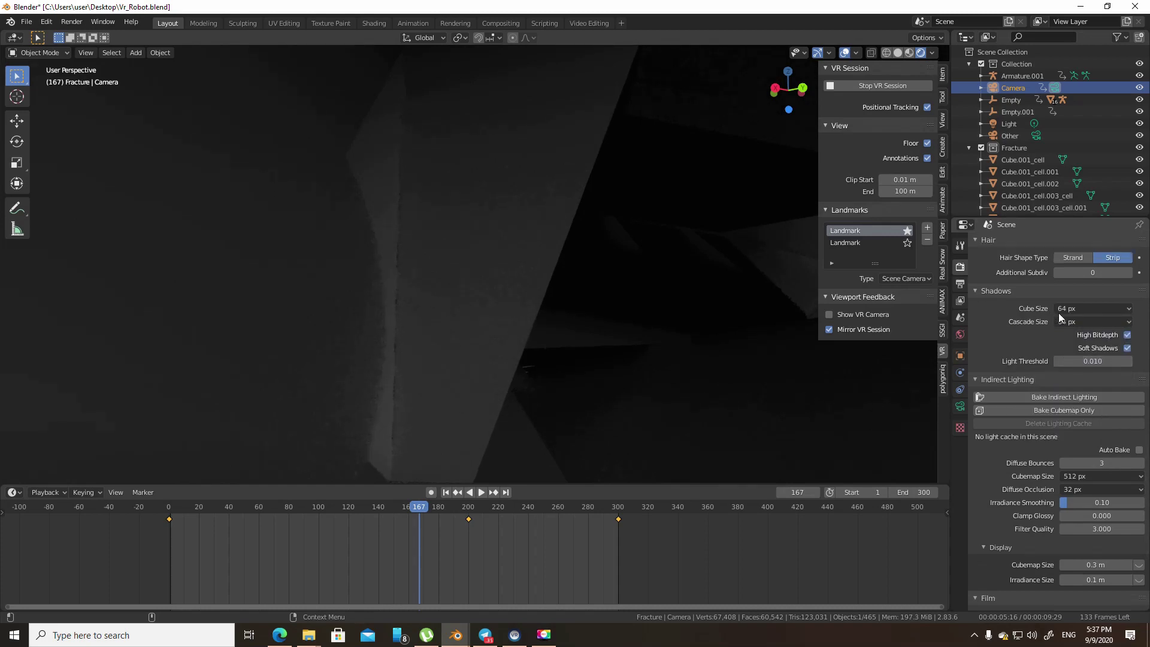
scroll(1063, 365, "down", 4)
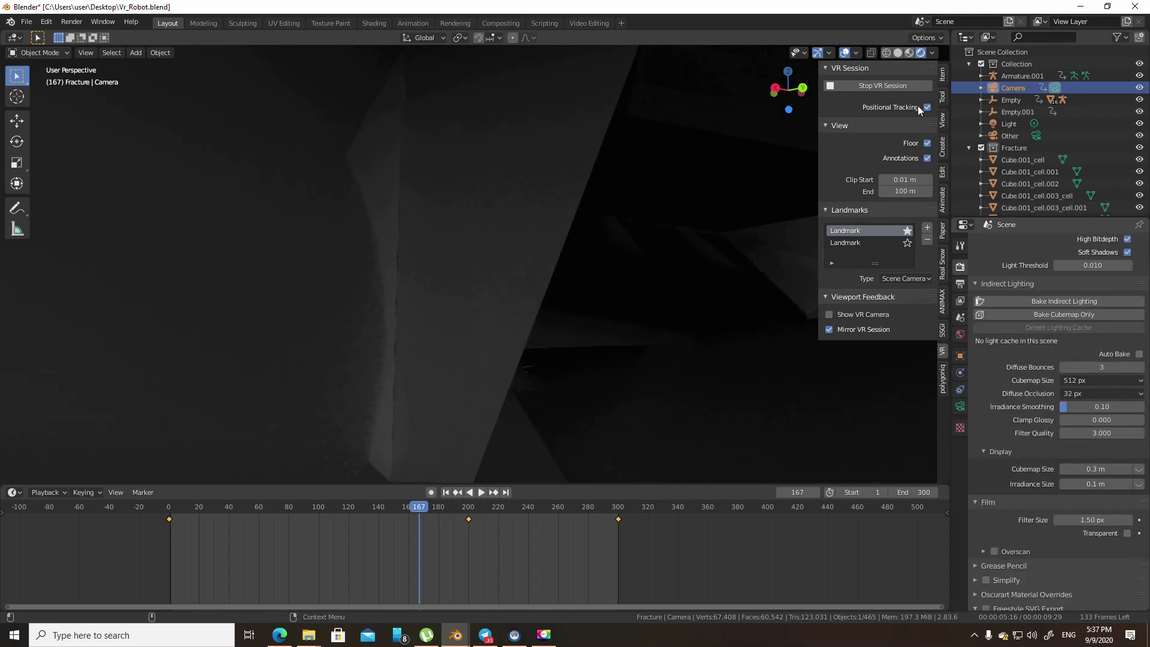
left_click(909, 54)
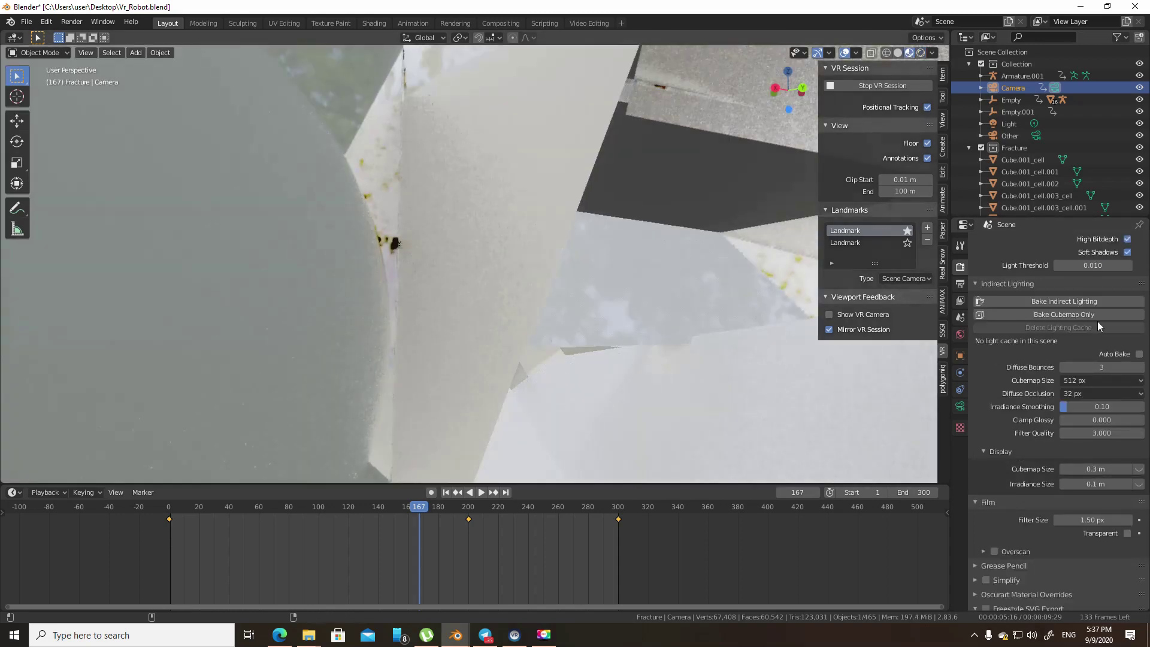
Review the screen space reflections settings and stop mirroring the VR session in the viewport
scroll(1062, 352, "up", 15)
scroll(1019, 300, "down", 2)
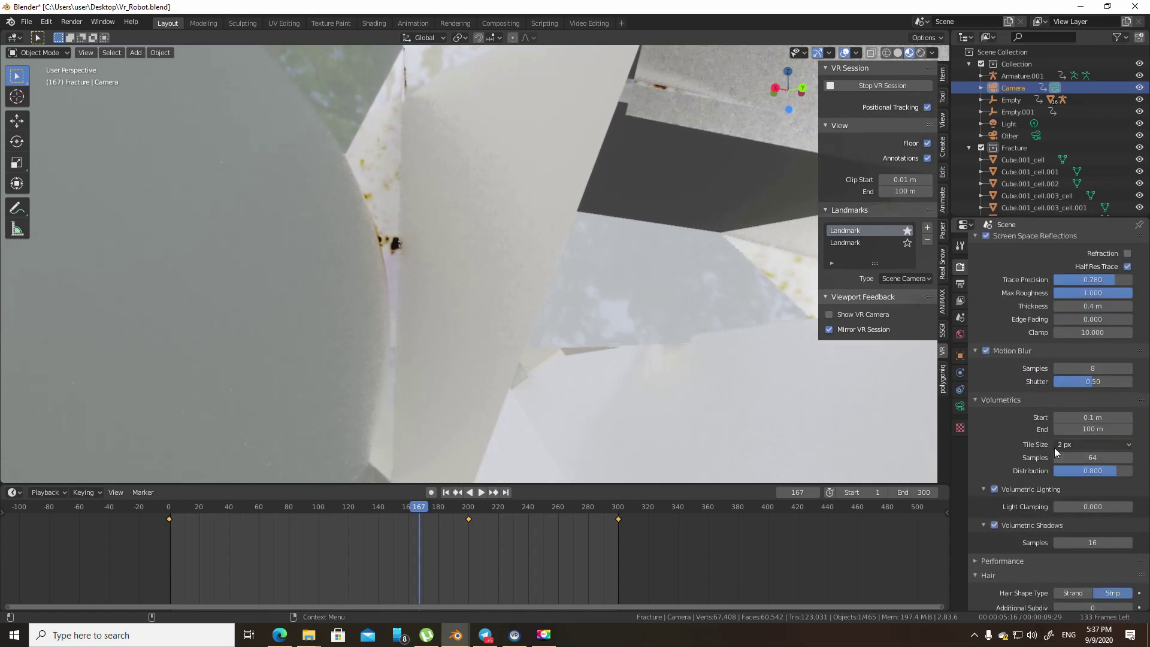
left_click(1127, 266)
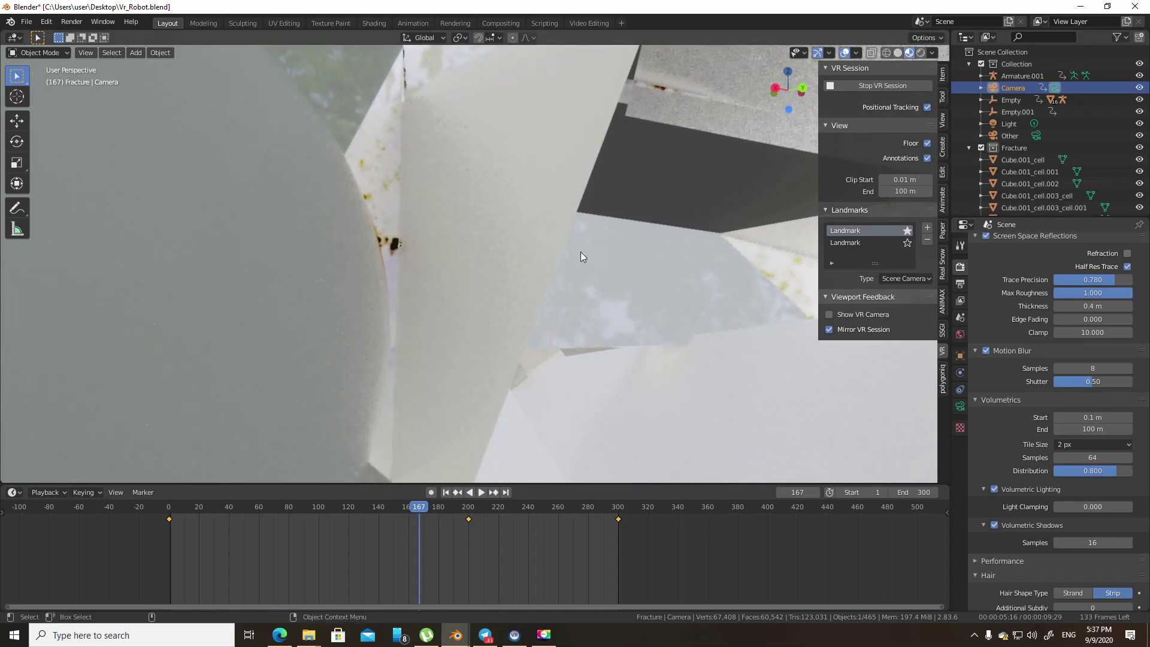
left_click(833, 329)
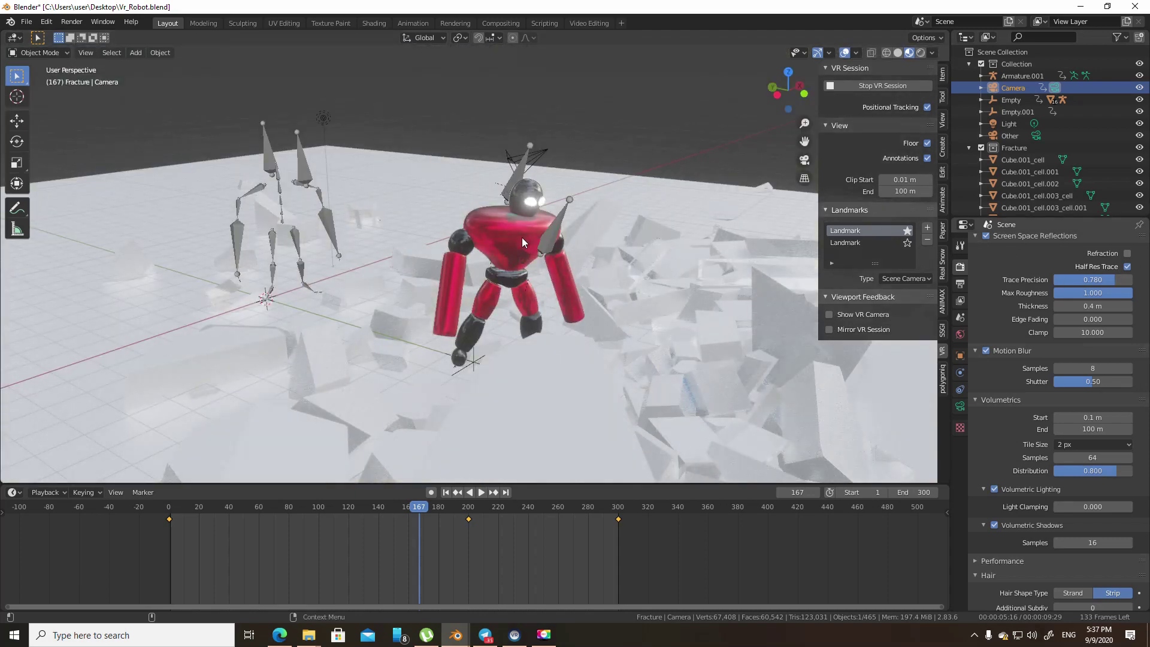
scroll(568, 264, "up", 1)
scroll(568, 265, "up", 2)
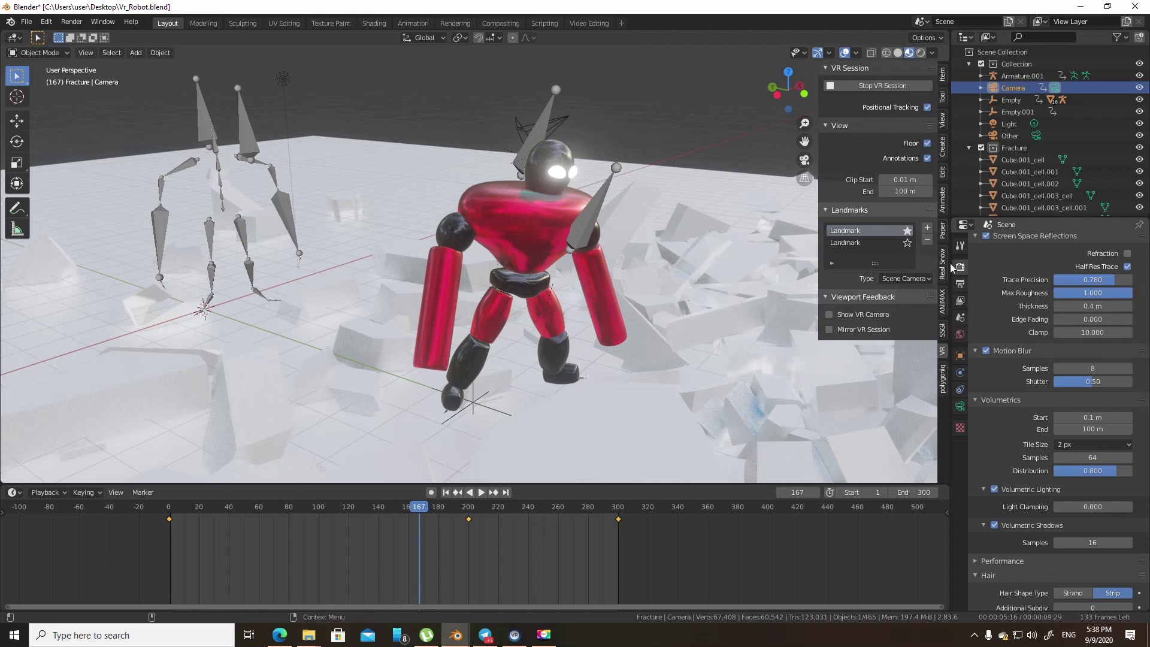
scroll(1043, 359, "down", 1)
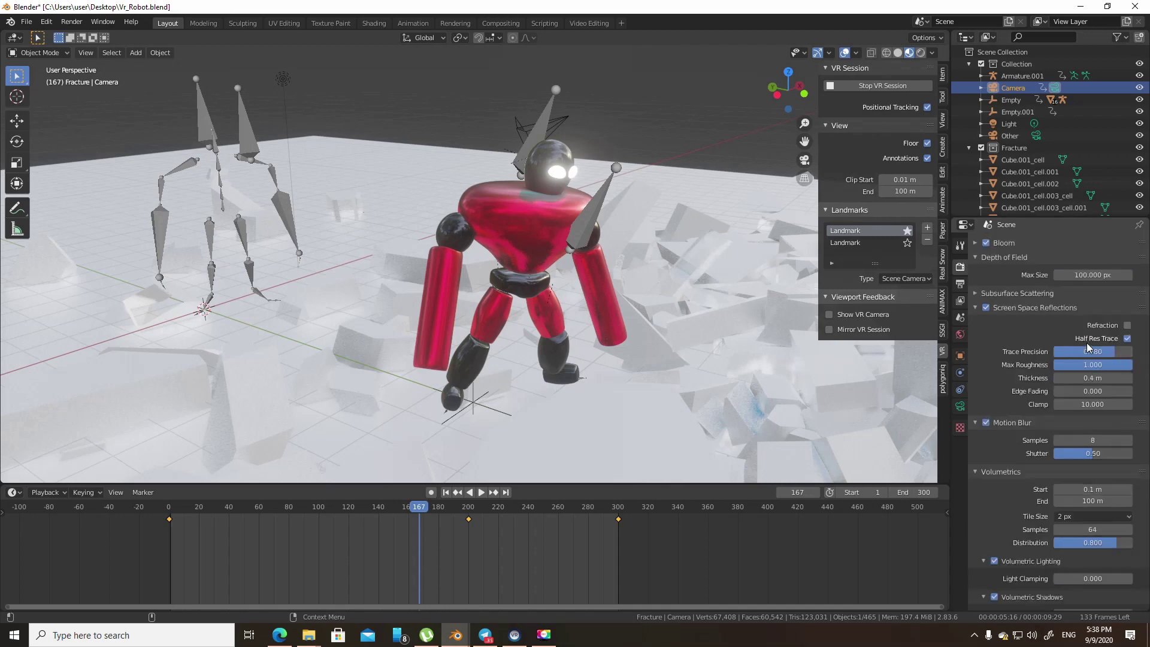
scroll(1093, 390, "up", 4)
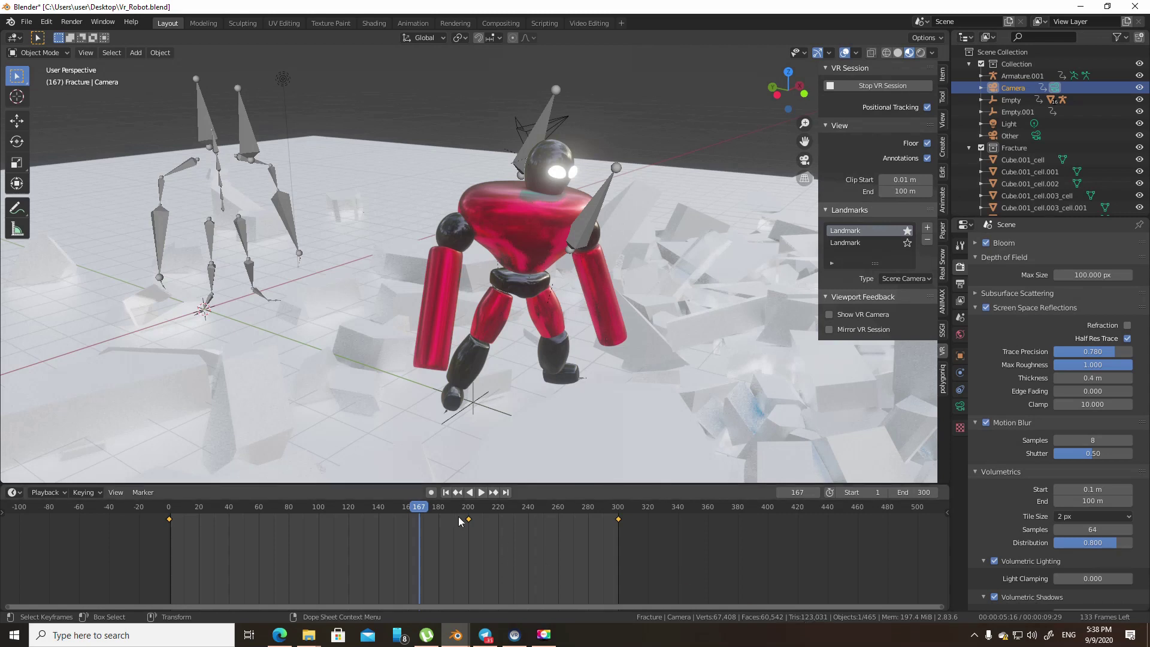
scroll(1123, 282, "down", 1)
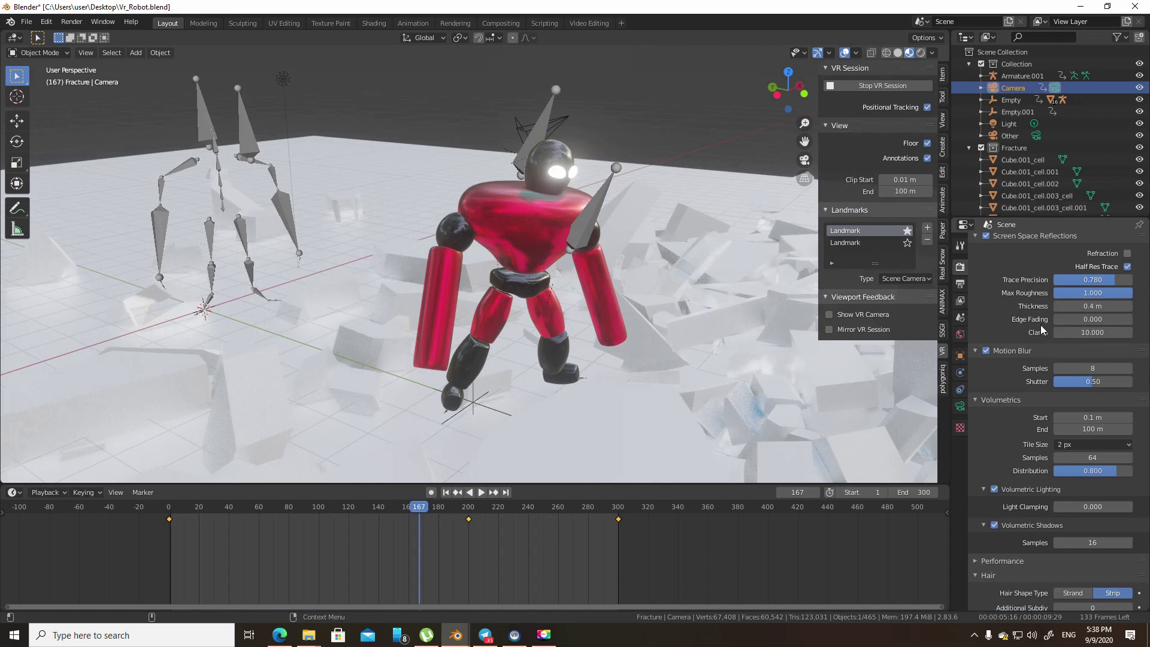
Go to frame 266, switch the viewport shading to Solid and open the viewport shading options
scroll(1049, 361, "down", 1)
scroll(1087, 353, "down", 2)
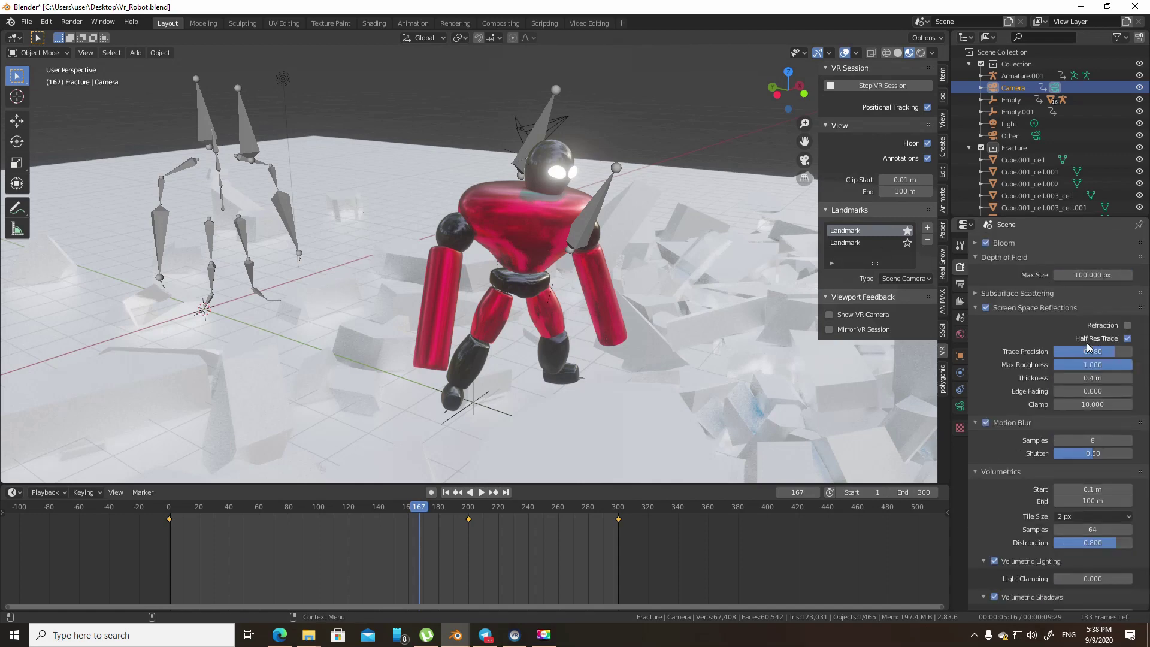
scroll(1086, 344, "up", 2)
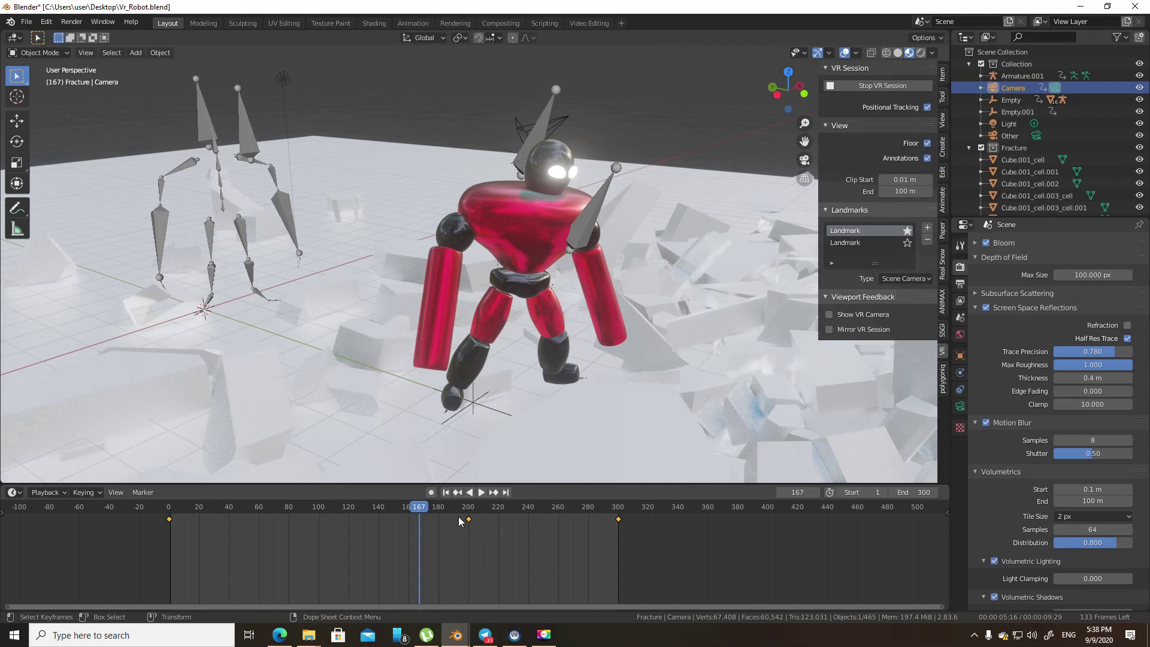
left_click(567, 507)
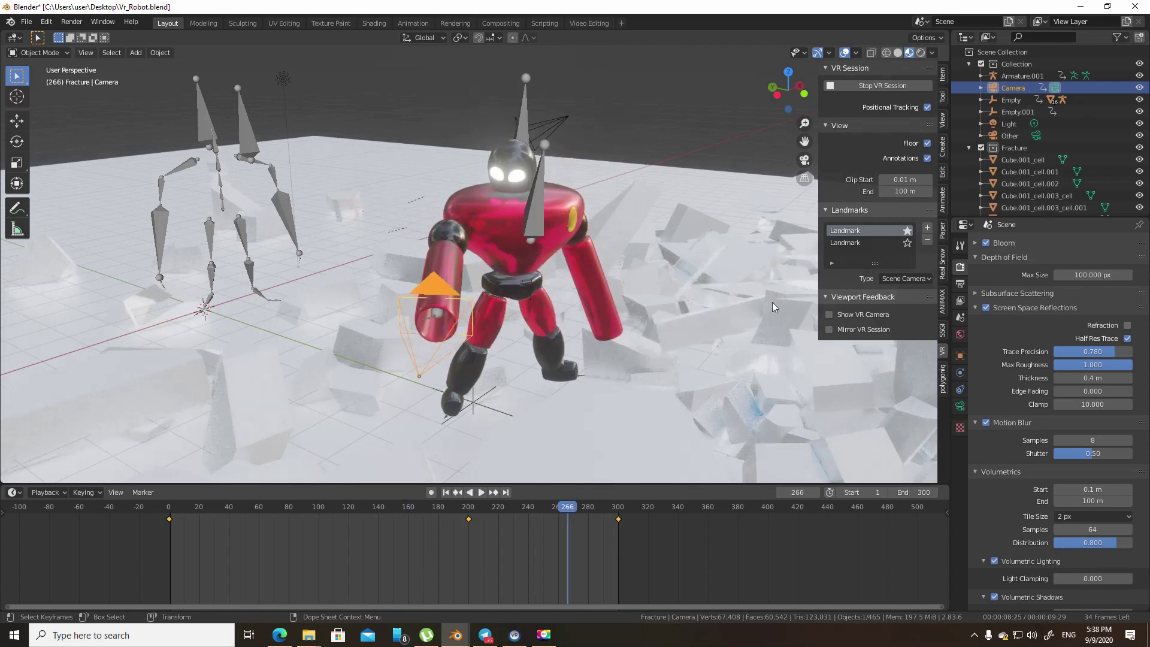
left_click(900, 53)
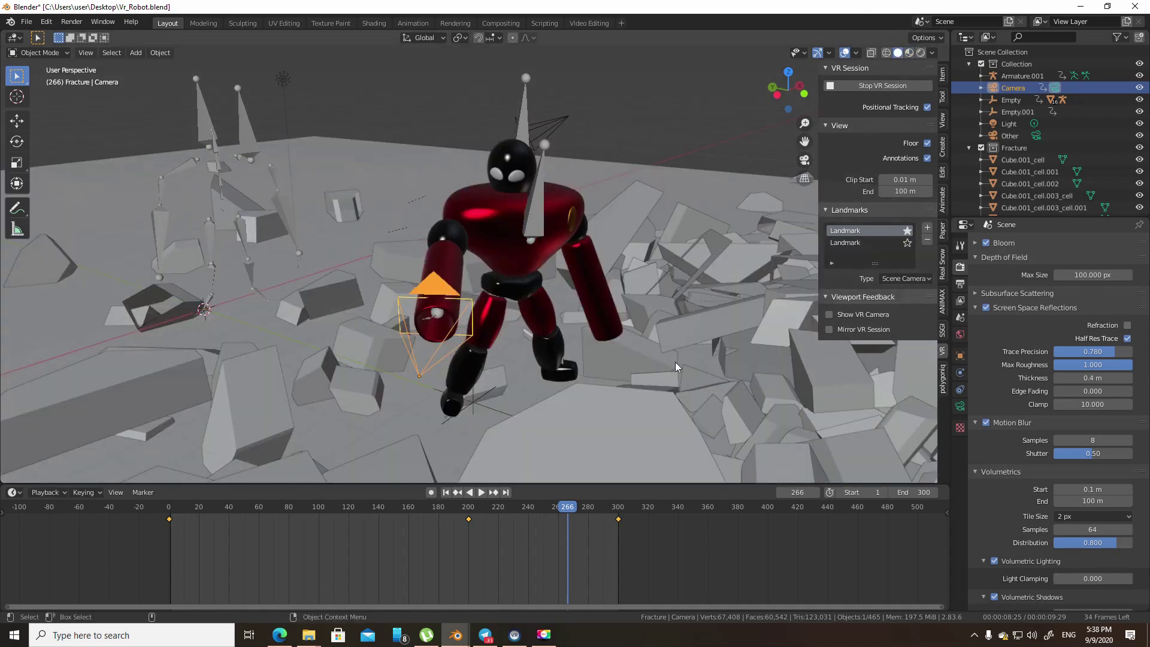
left_click(934, 52)
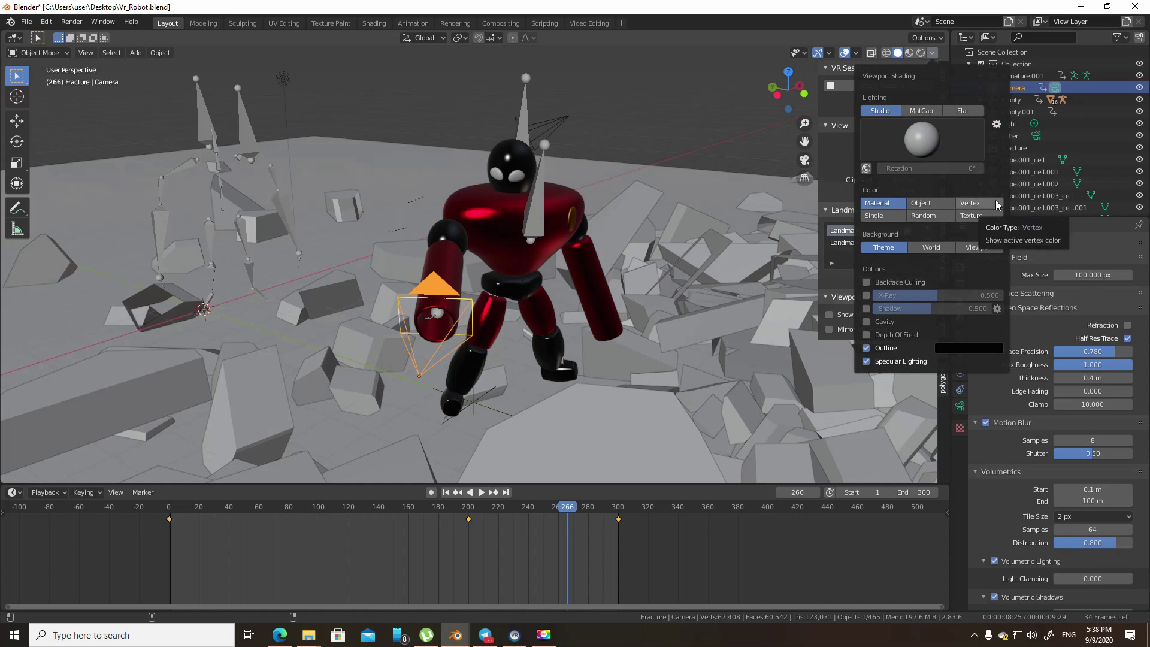
Play the animation in Solid shading and scrub back through the timeline, stopping at frame 64
left_click(469, 513)
key("space")
left_click_drag(469, 513, 416, 507)
key("space")
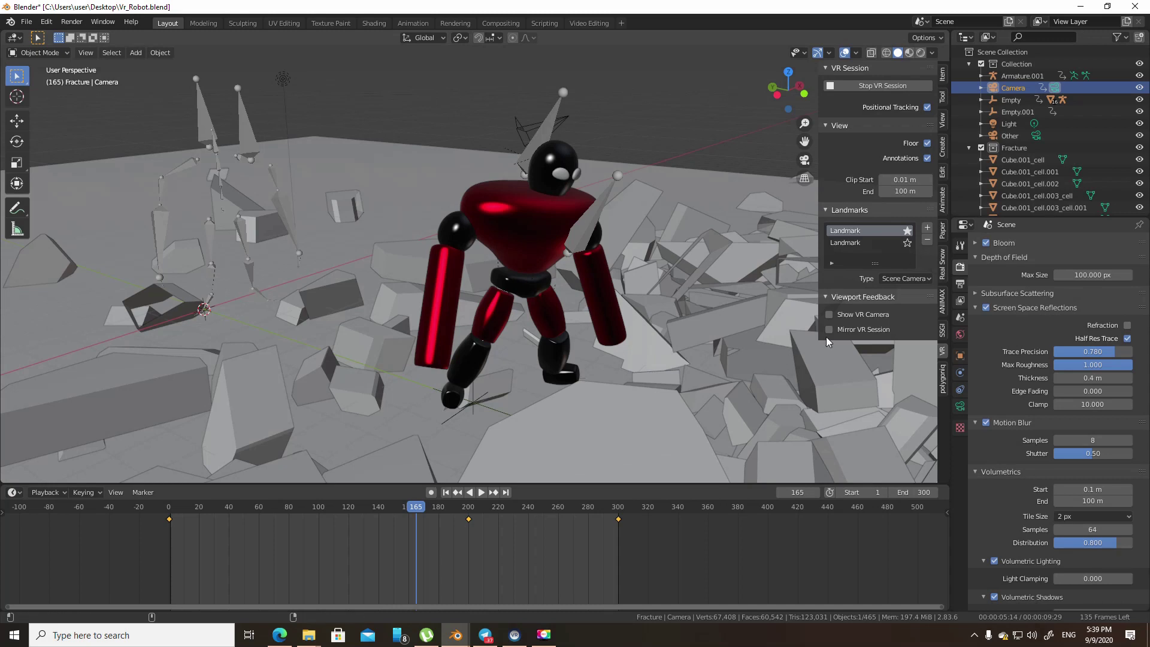
scroll(1084, 269, "up", 4)
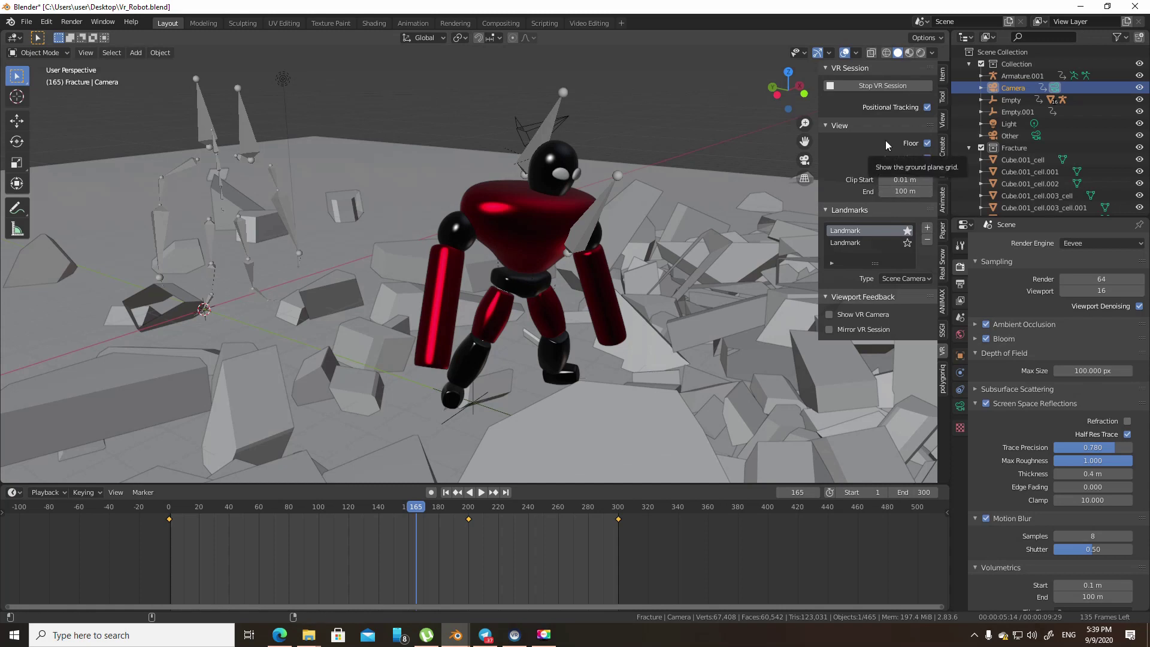
key("space")
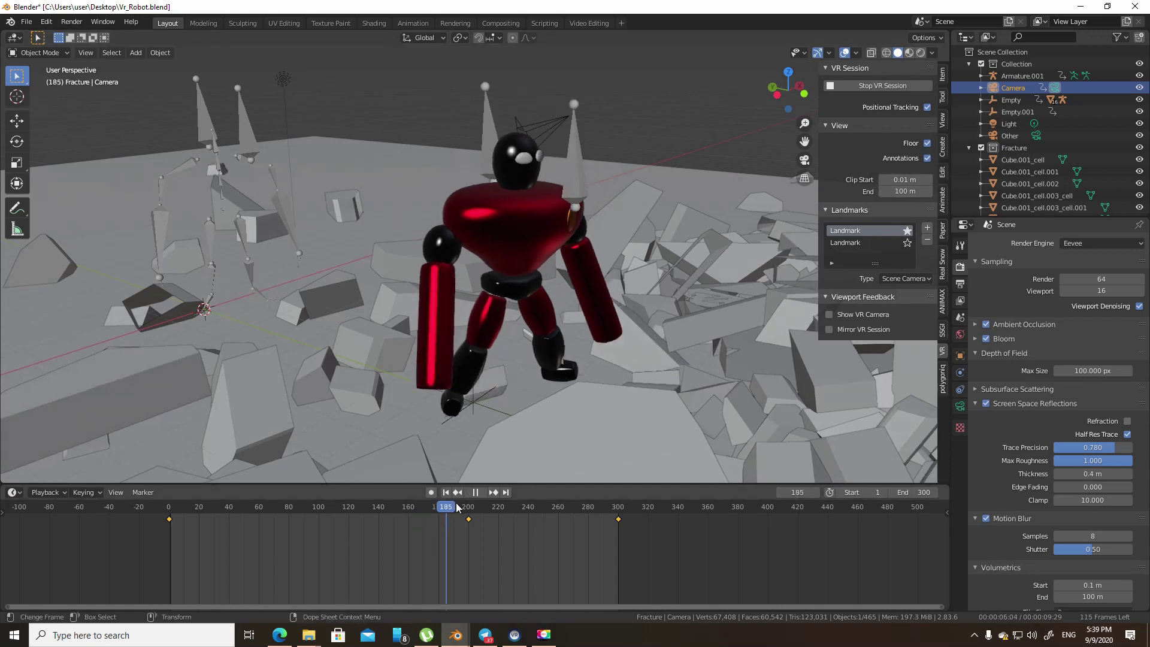
left_click_drag(513, 509, 264, 503)
key("space")
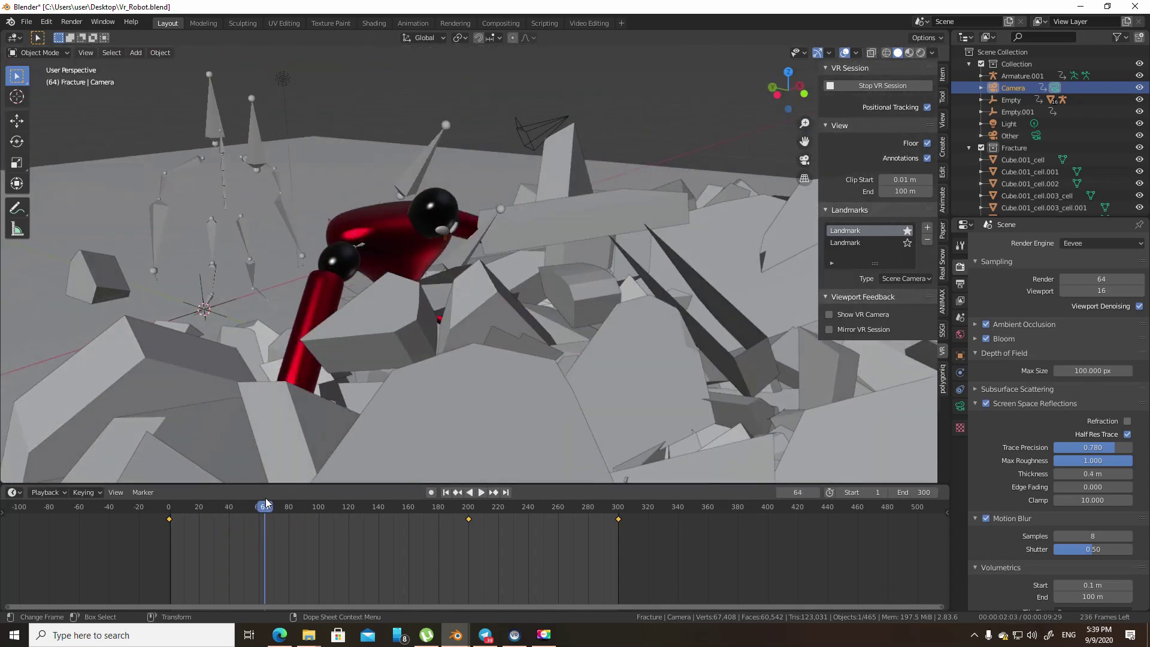
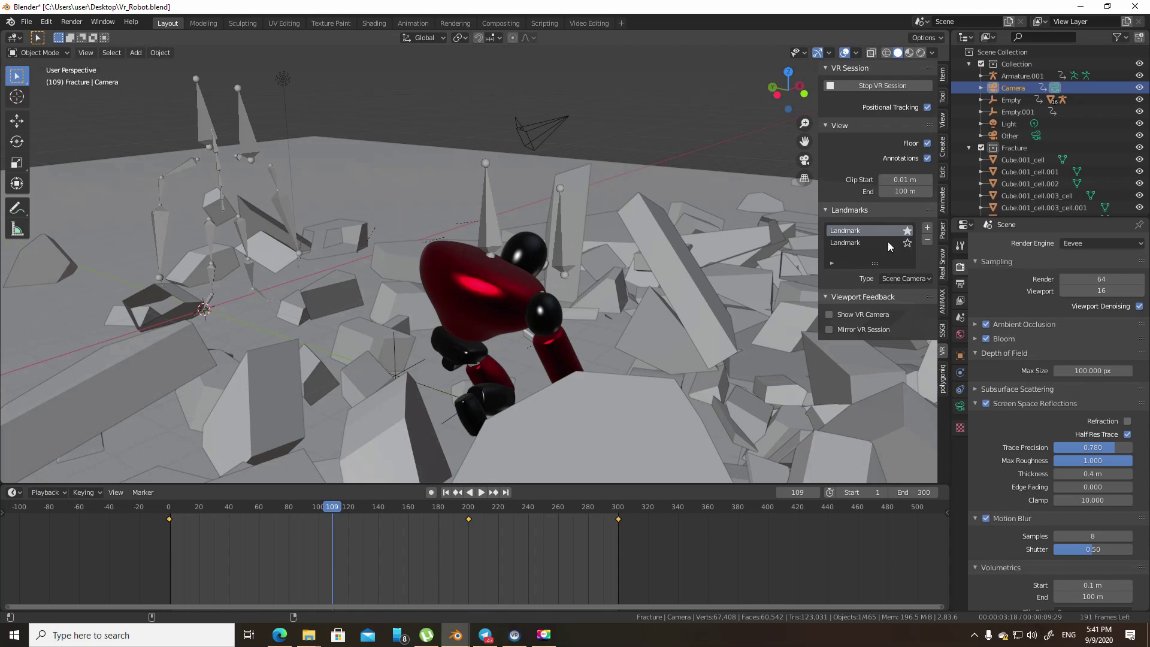
Make the second landmark active, play the animation to frame 98 and select the Other camera in the viewport
left_click(907, 243)
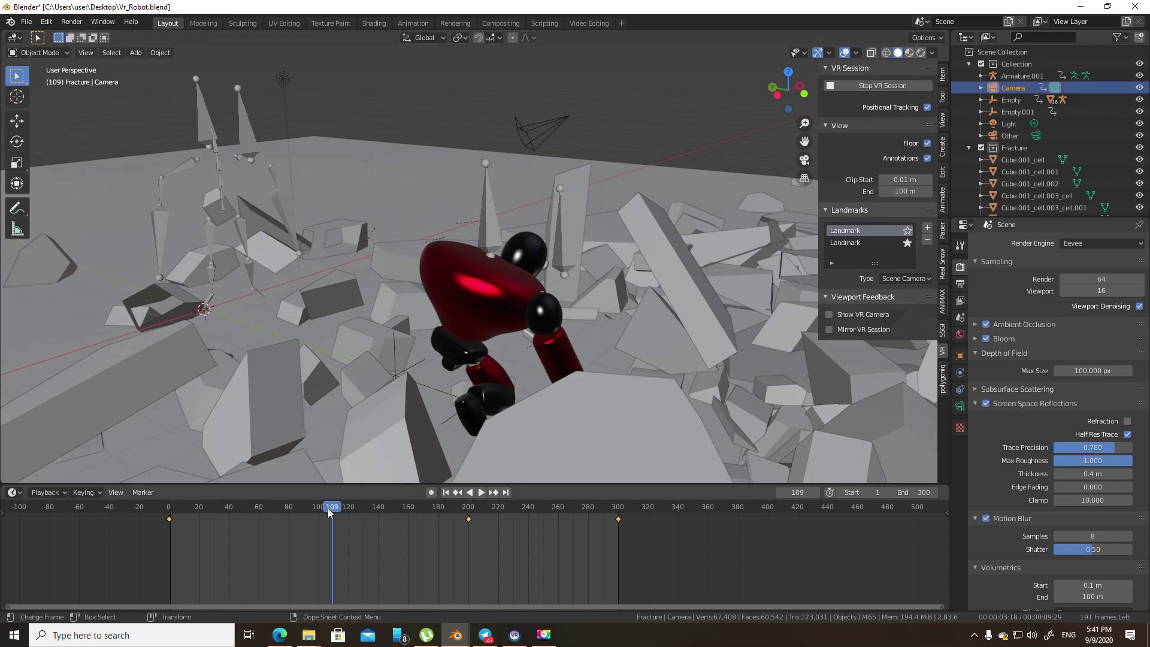
left_click(211, 507)
key("space")
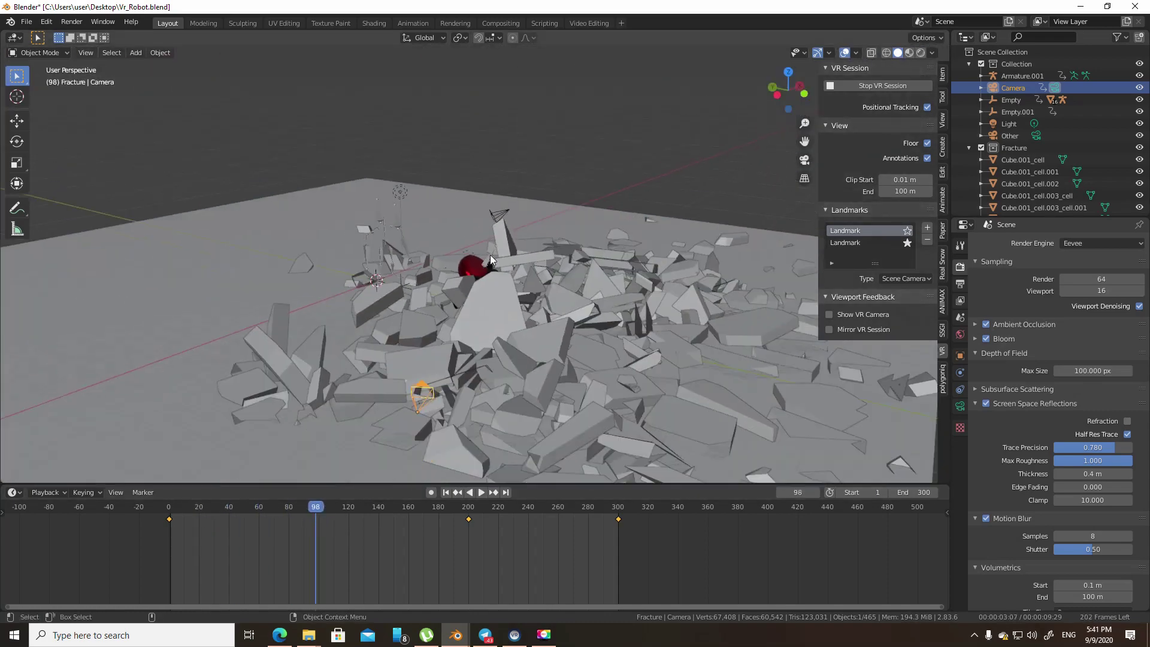
key("space")
left_click(502, 215)
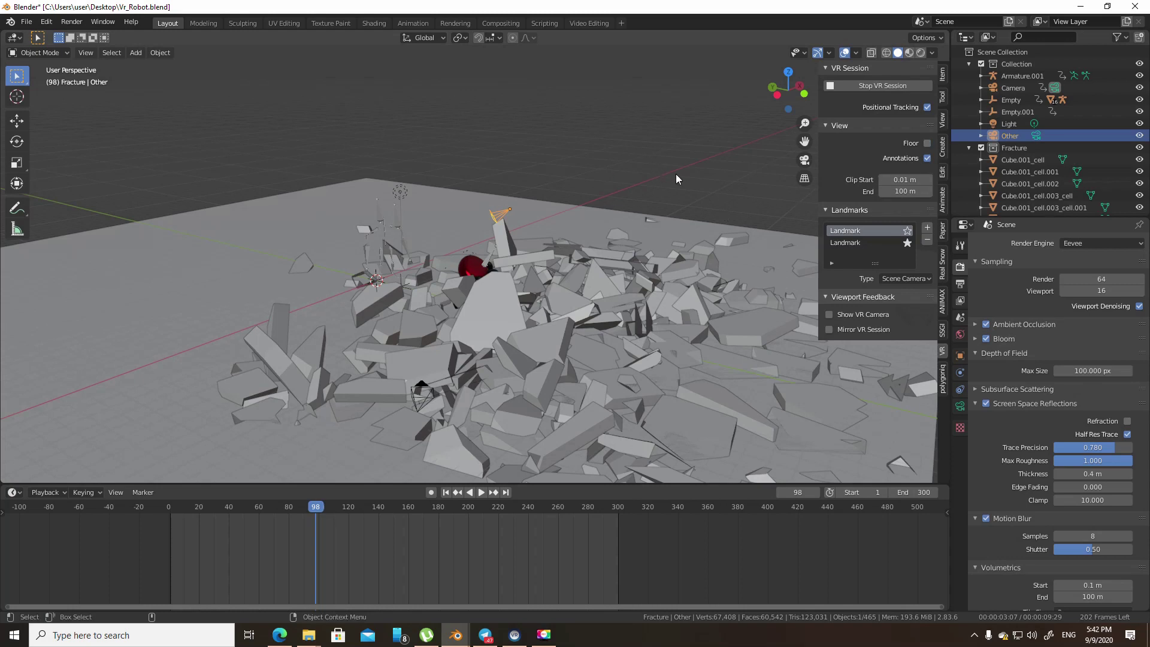
Mirror the VR session briefly to check the view without the floor, and turn the VR floor back on
left_click(837, 330)
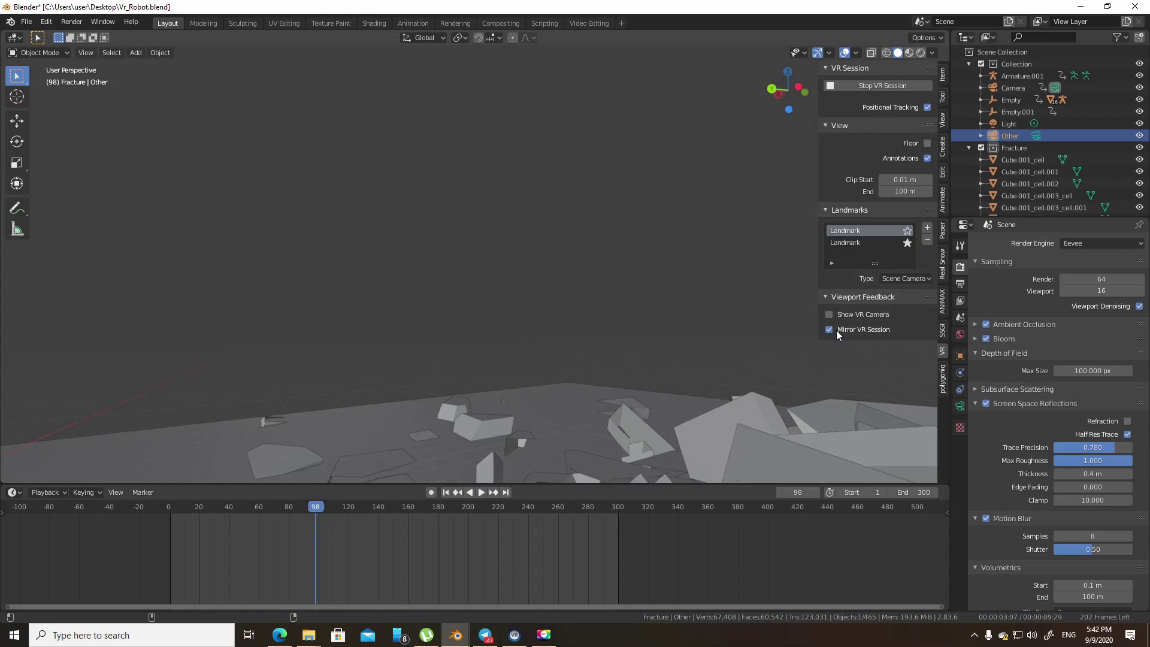
left_click(866, 330)
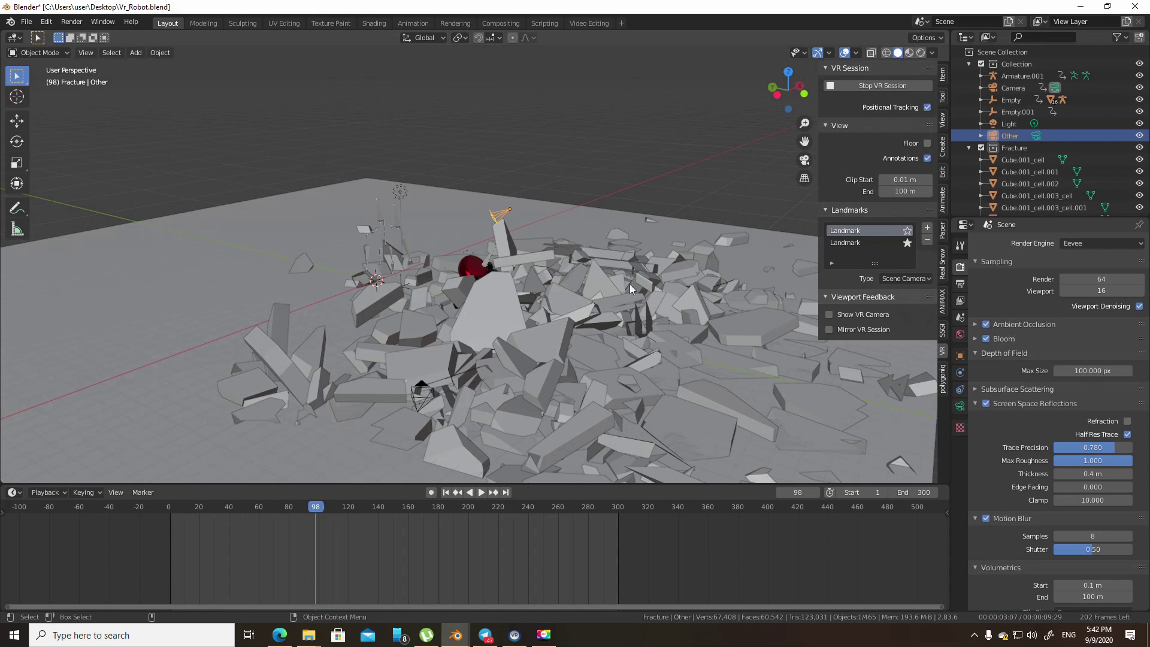
left_click(927, 145)
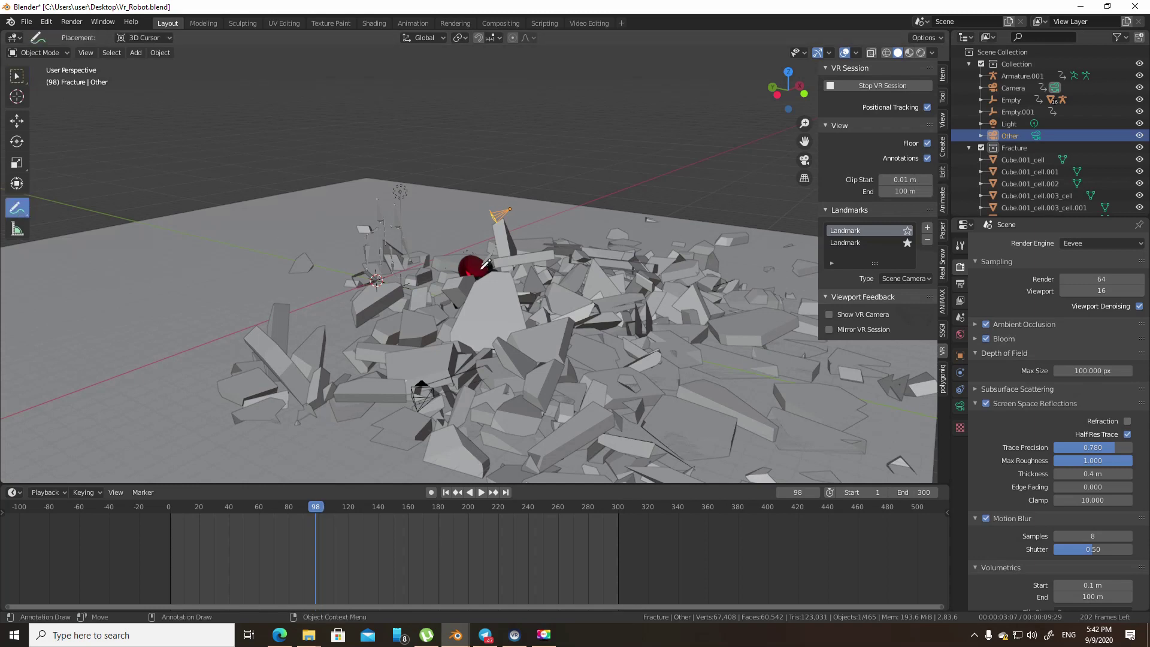
Draw a circular annotation around the Other camera and turn off annotations in the VR view
mouse_move(461, 254)
left_mouse_down()
mouse_move(467, 206)
mouse_move(566, 246)
mouse_move(503, 275)
left_mouse_up()
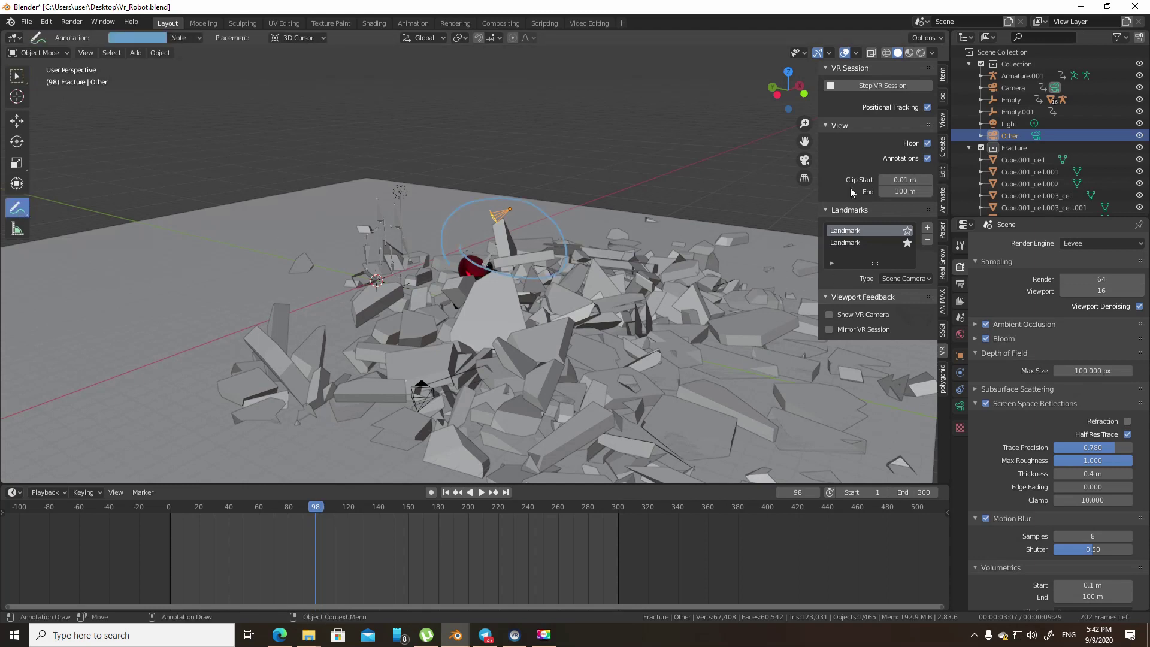
left_click(927, 158)
Remove the annotation layer that holds the drawn circle
left_click(163, 37)
left_click(186, 37)
left_click(262, 87)
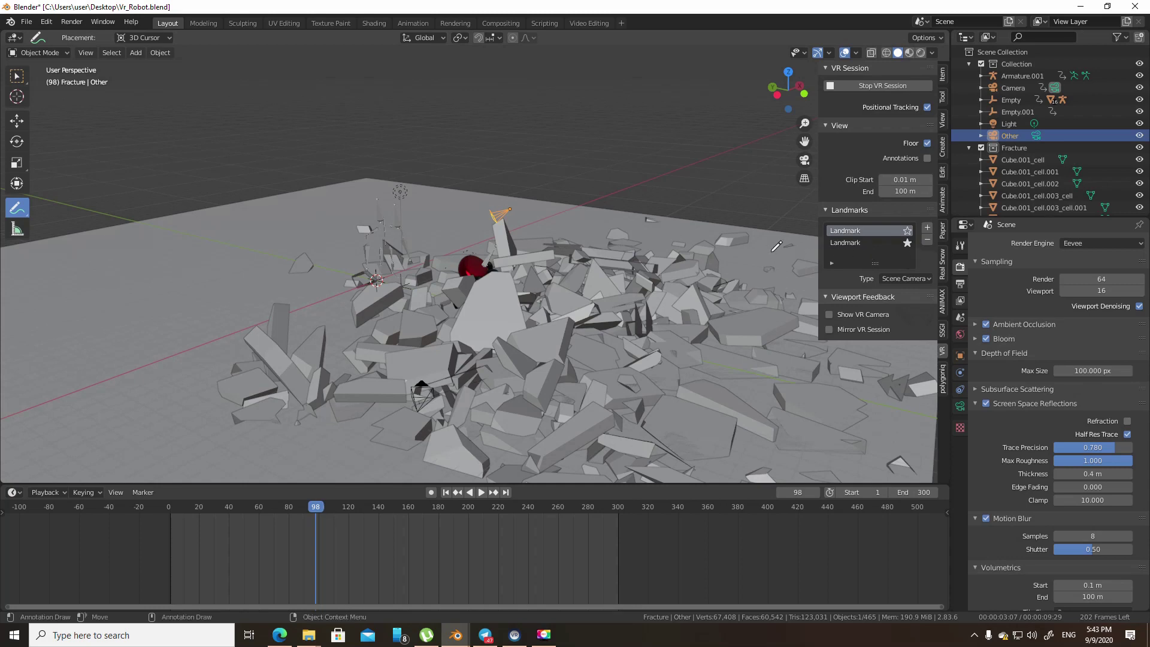
Make the first landmark active with its type kept as Scene Camera, and add a third landmark
left_click(908, 231)
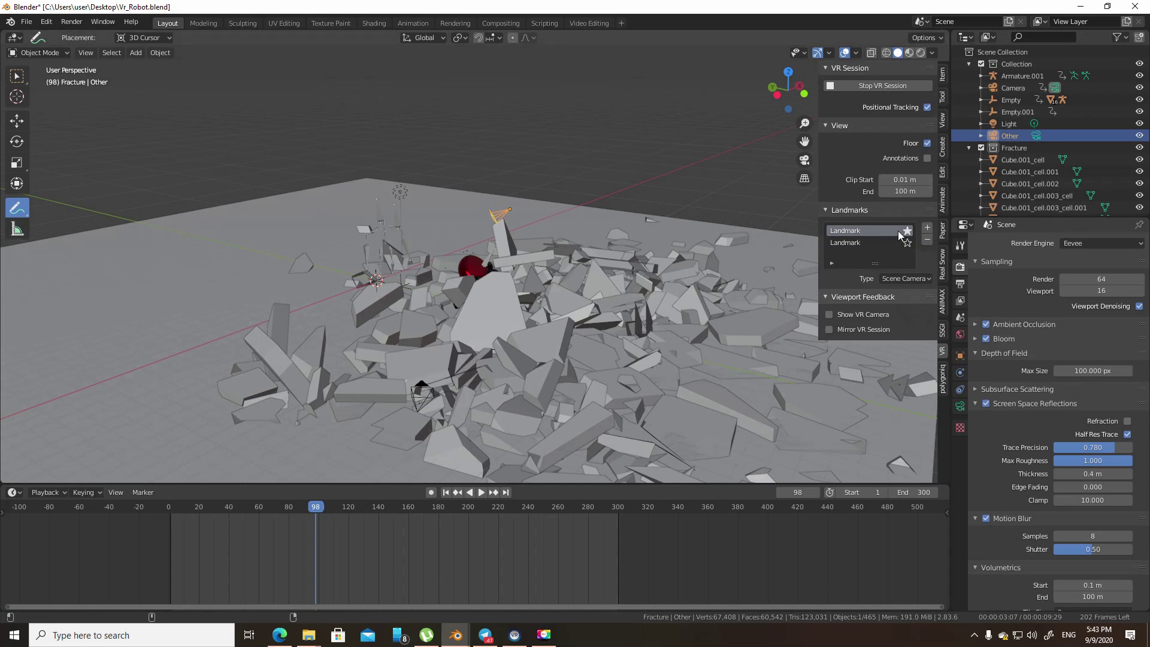
left_click(915, 280)
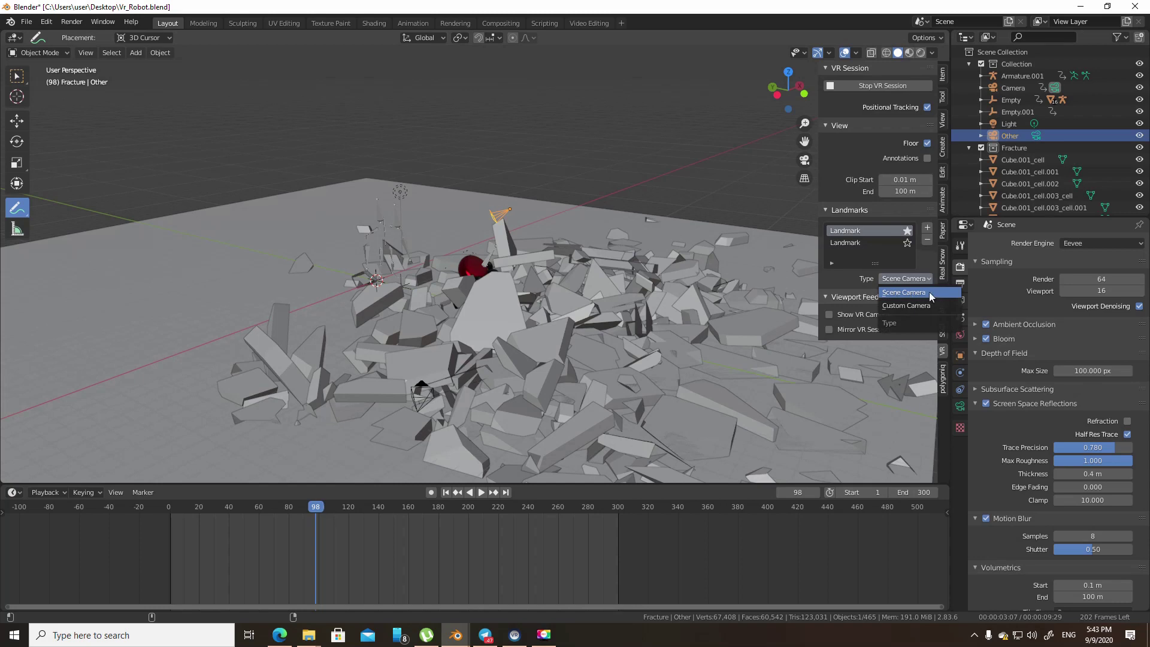
left_click(923, 293)
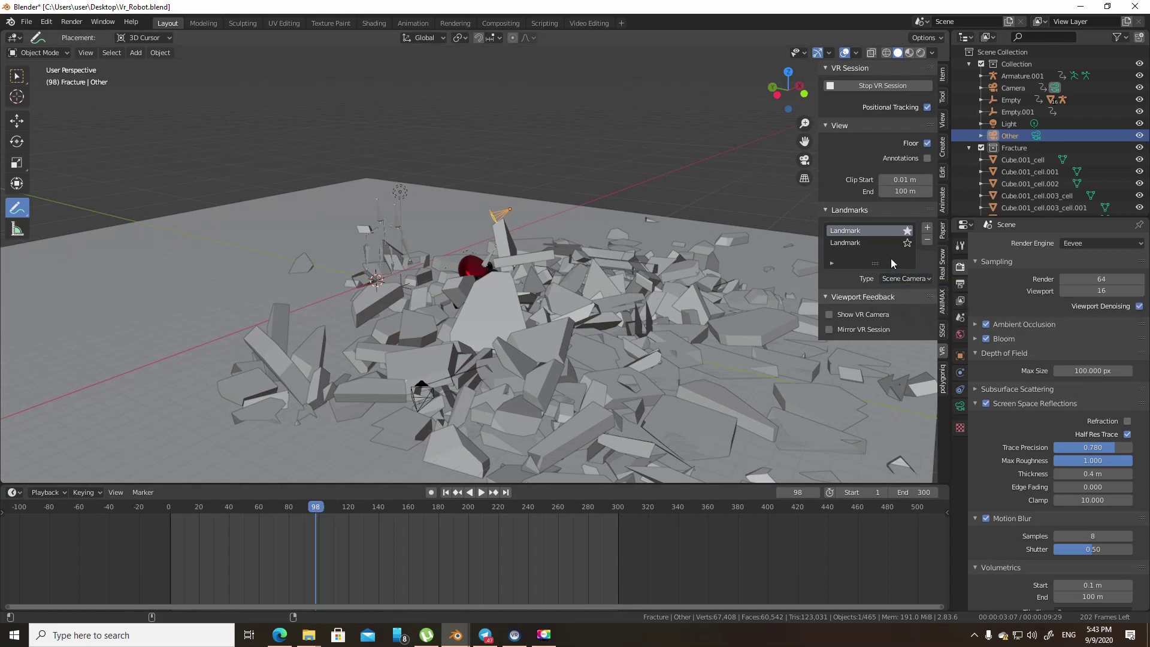
left_click(872, 243)
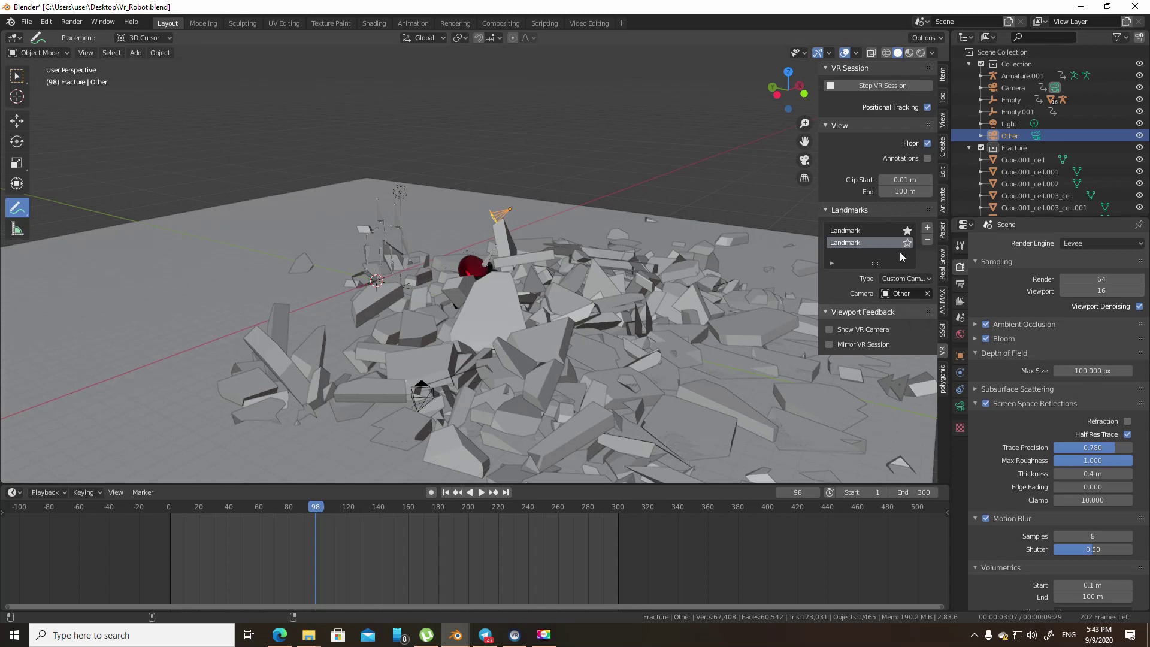
left_click(925, 229)
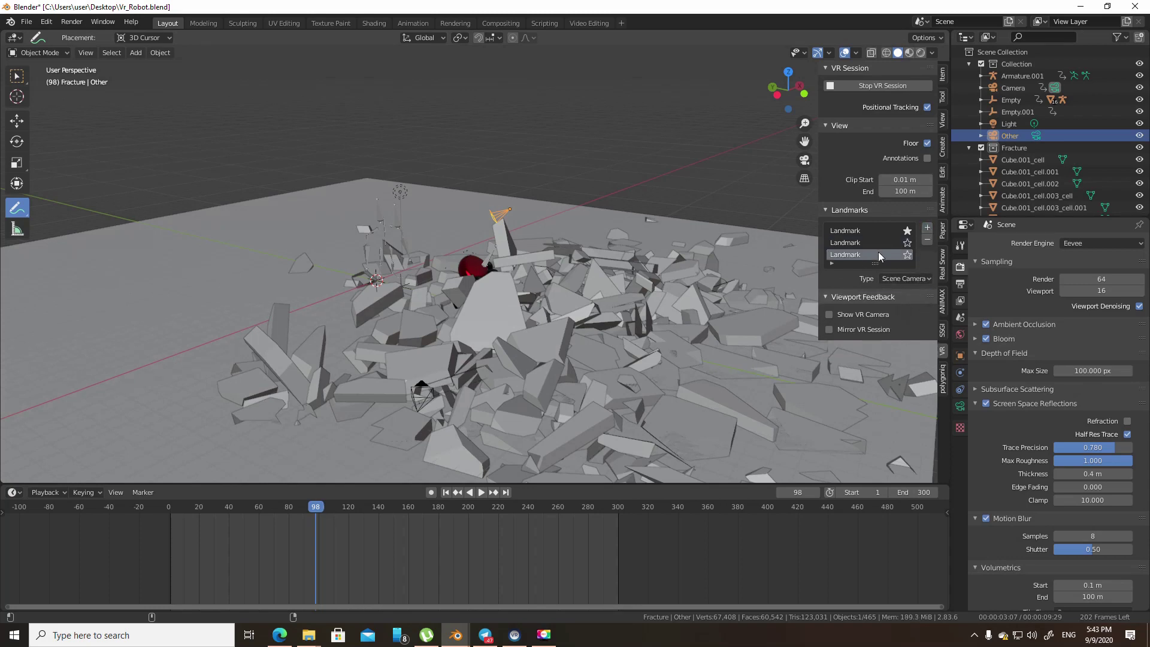
Clear the second landmark's custom camera and assign the Other camera to it again
left_click(896, 243)
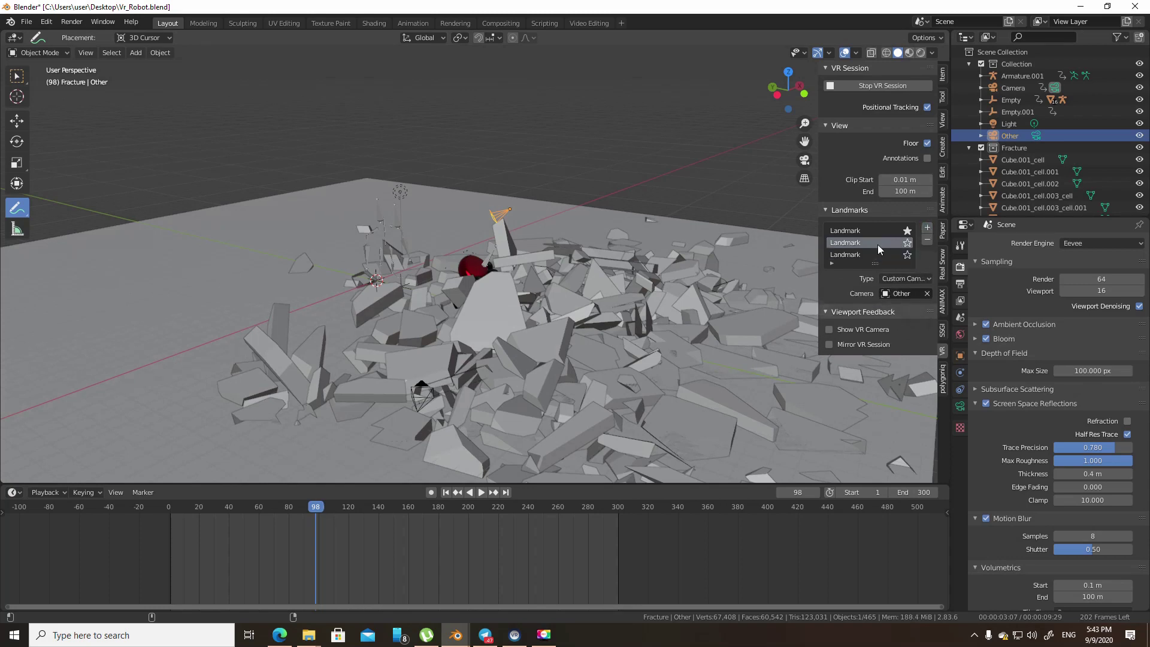
left_click(926, 294)
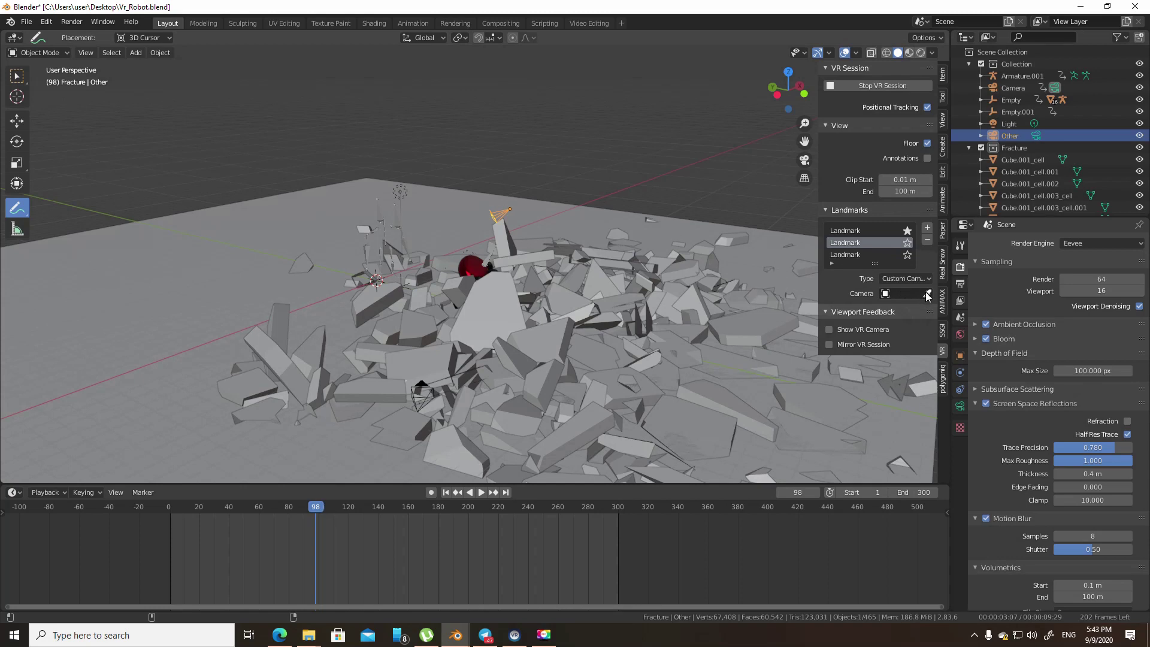
left_click(888, 295)
left_click(905, 322)
Replace the second and third landmarks with one new active landmark using the custom camera Other, and show the VR camera
left_click(869, 254)
left_click(928, 240)
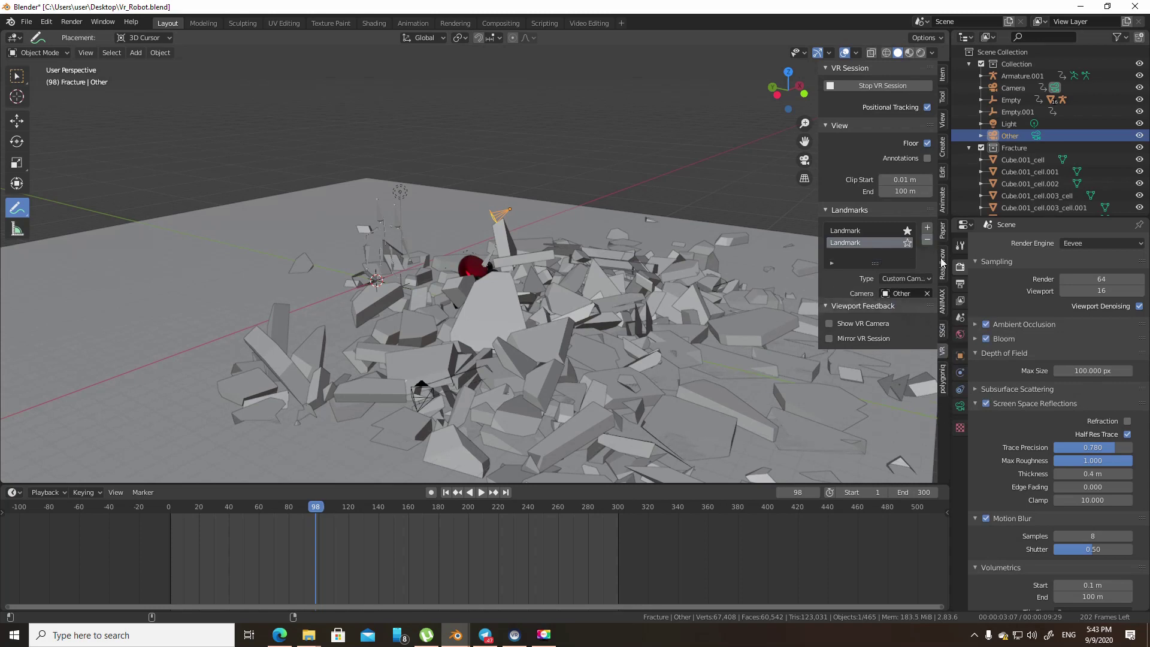
left_click(928, 241)
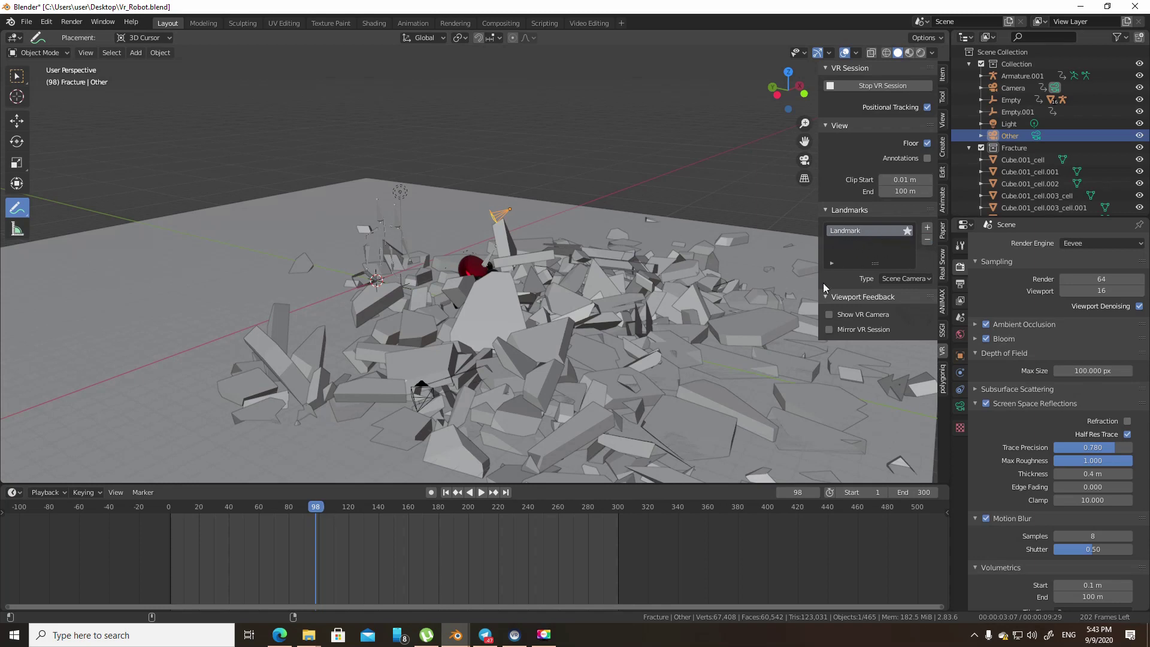
left_click(928, 228)
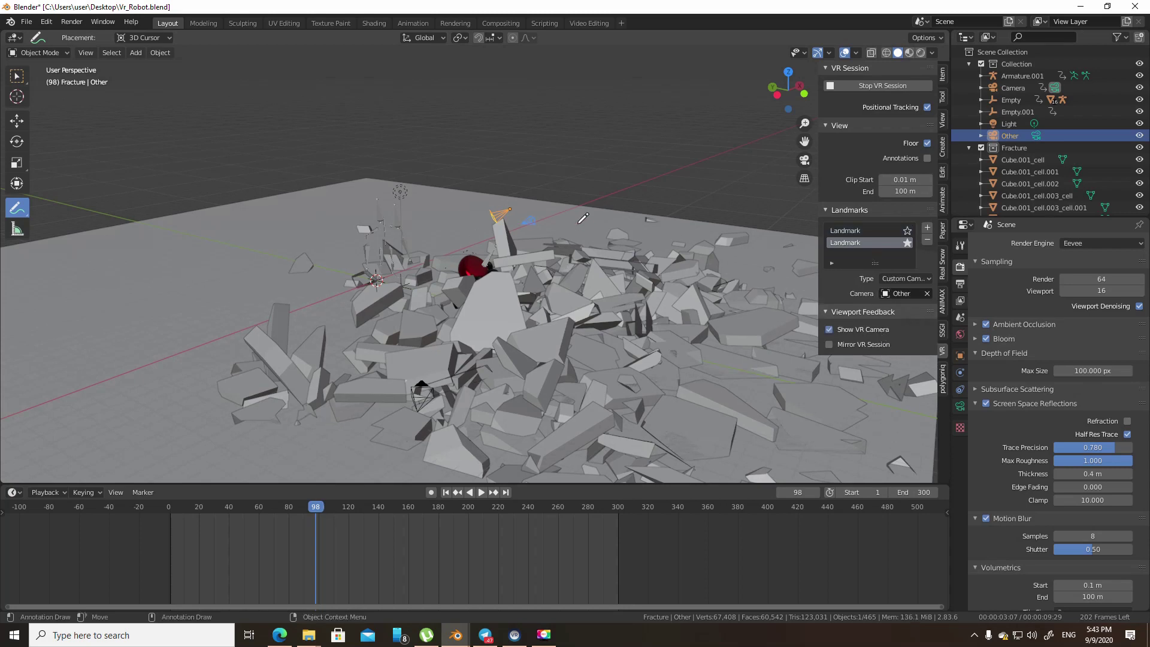
Circle the VR camera marker with an annotation and undo the stroke
mouse_move(528, 217)
left_mouse_down()
mouse_move(520, 228)
mouse_move(552, 222)
mouse_move(518, 236)
mouse_move(540, 213)
left_mouse_up()
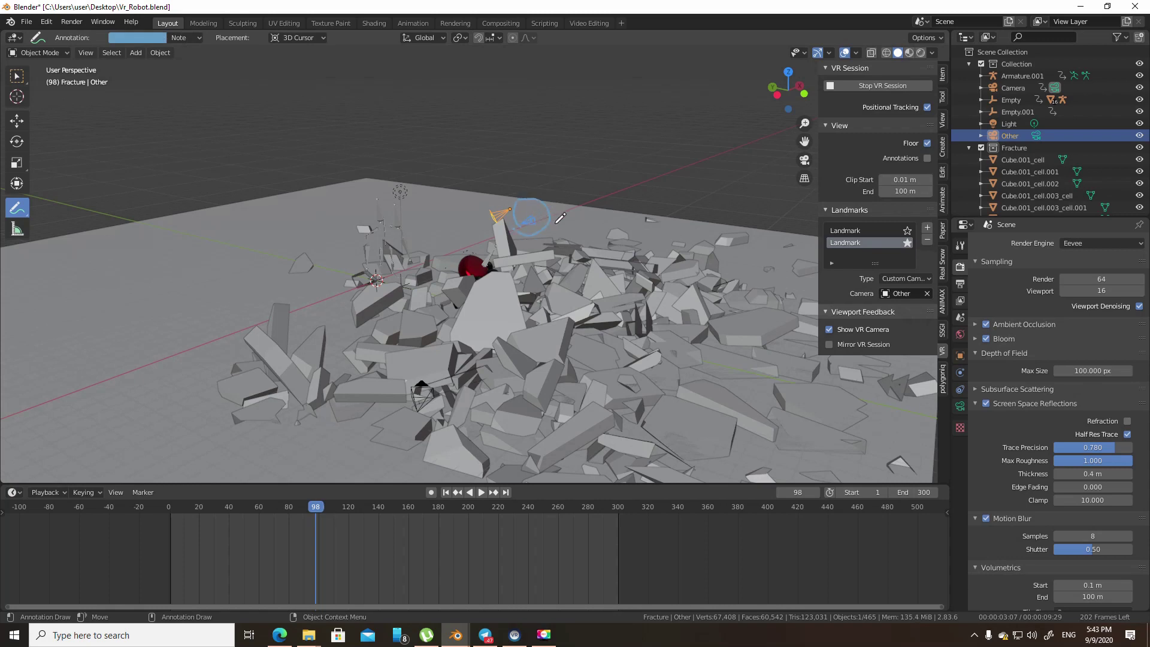
key("ctrl+z")
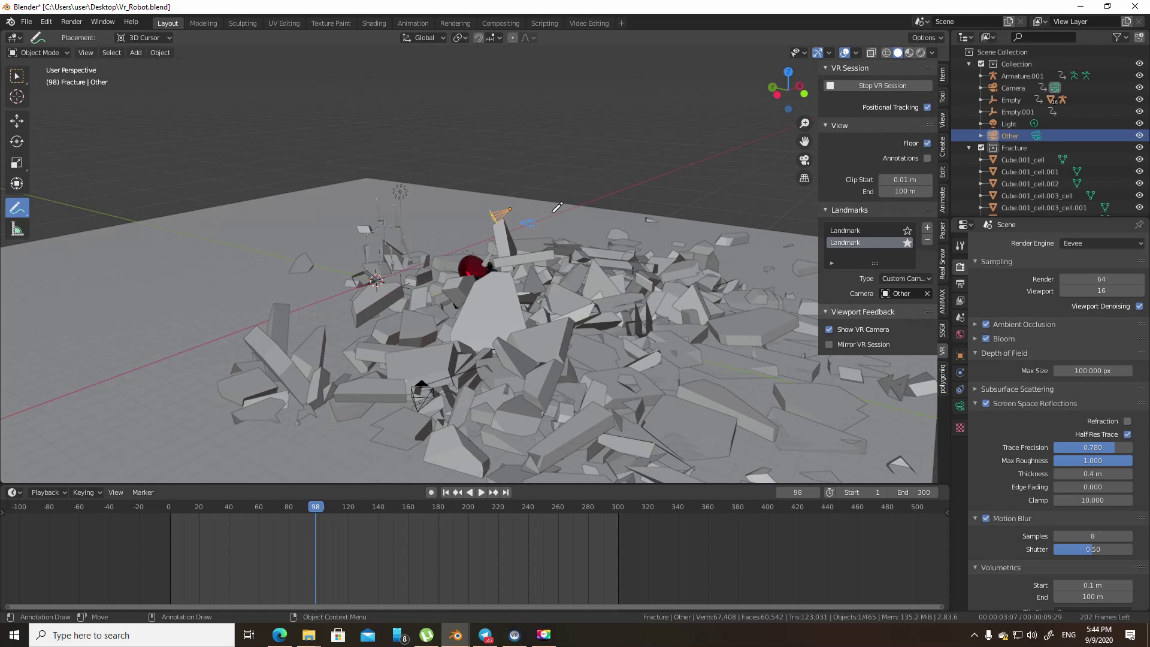
Mirror the VR session in the viewport briefly and hide the VR camera
left_click(827, 346)
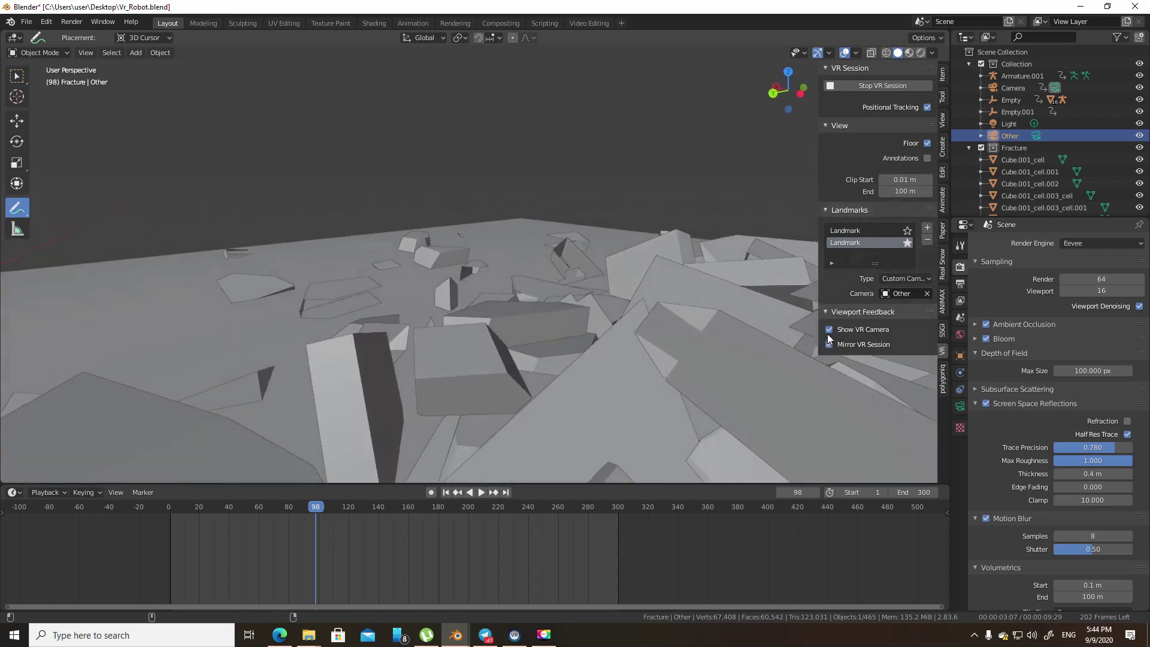
left_click(829, 331)
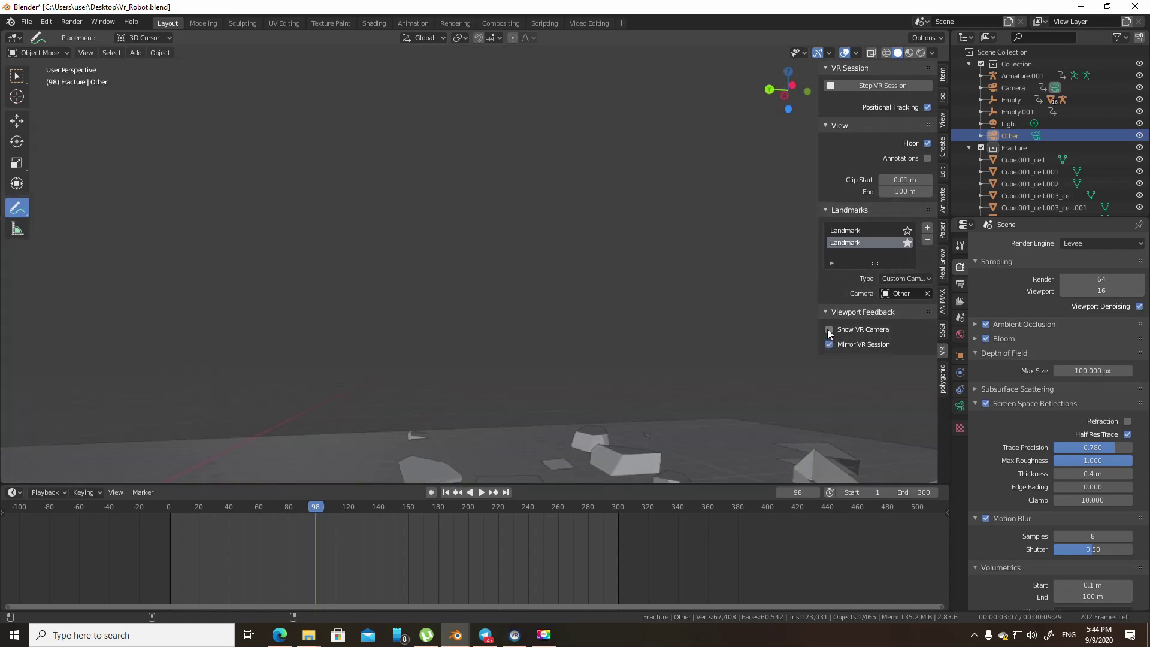
left_click(832, 345)
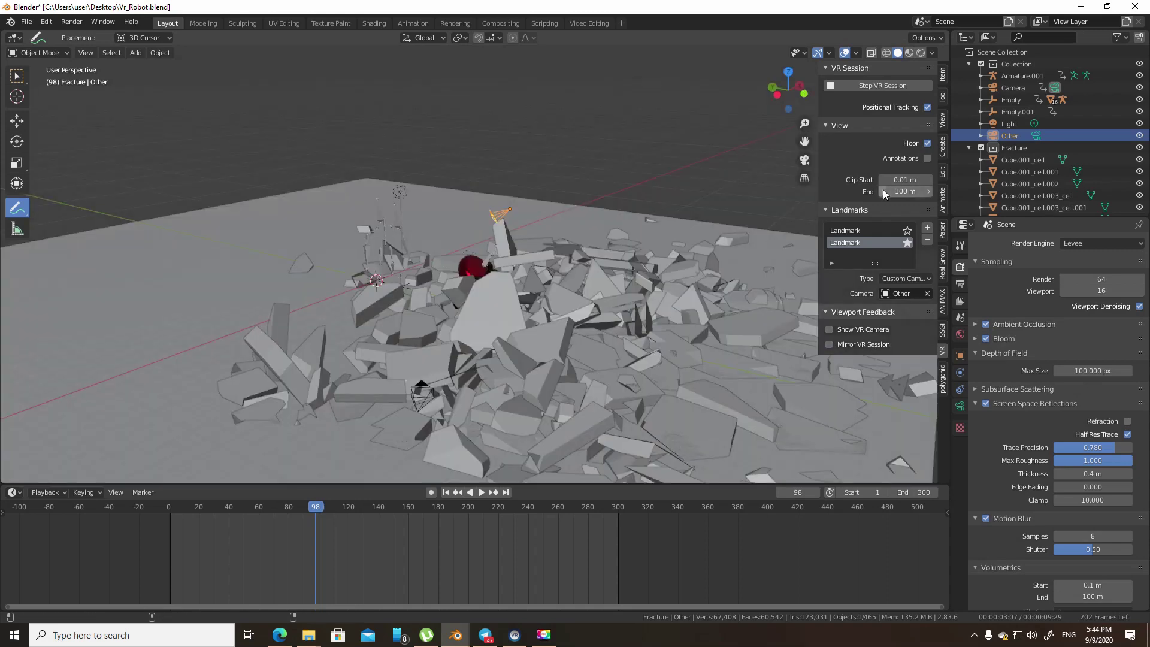